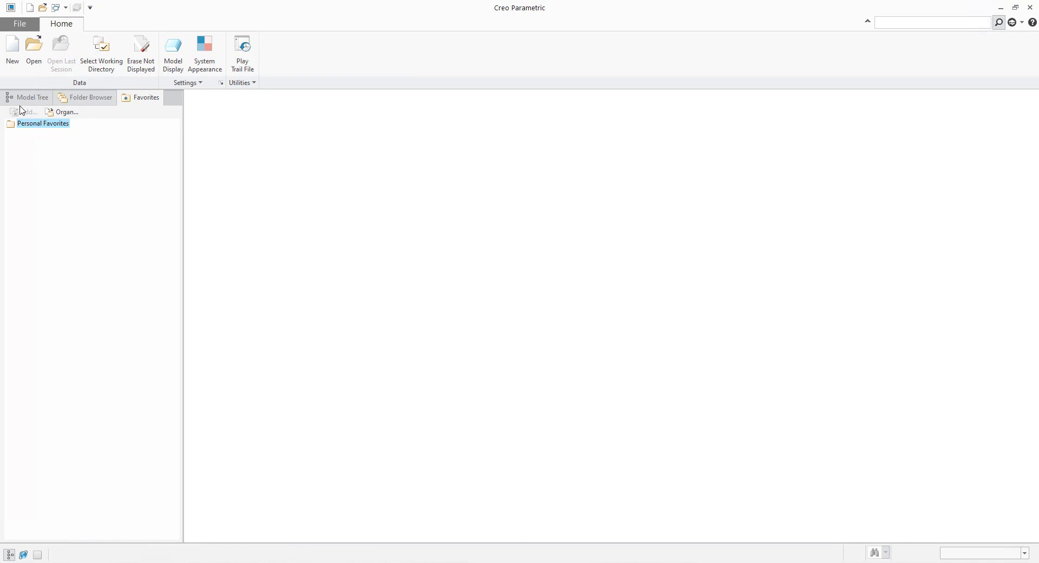
- Create a new Part/Solid file named q1
left_click(12, 48)
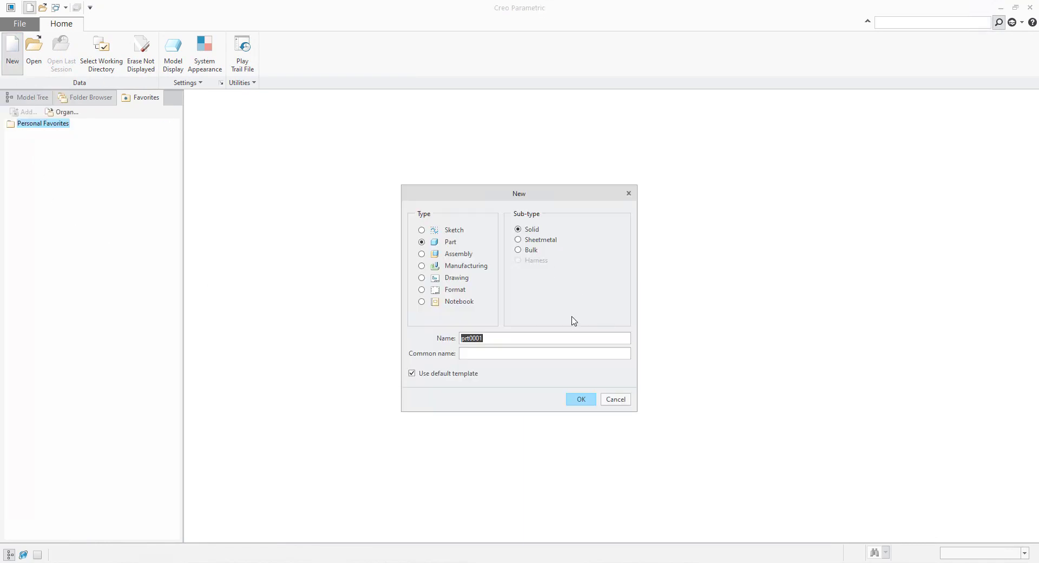
type("q1")
key("Return")
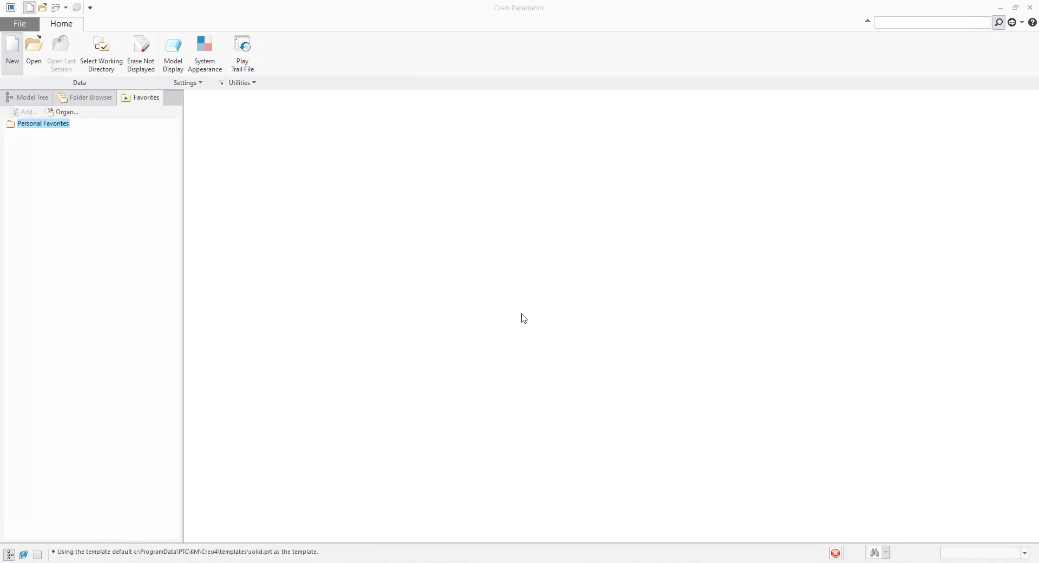
left_click(332, 60)
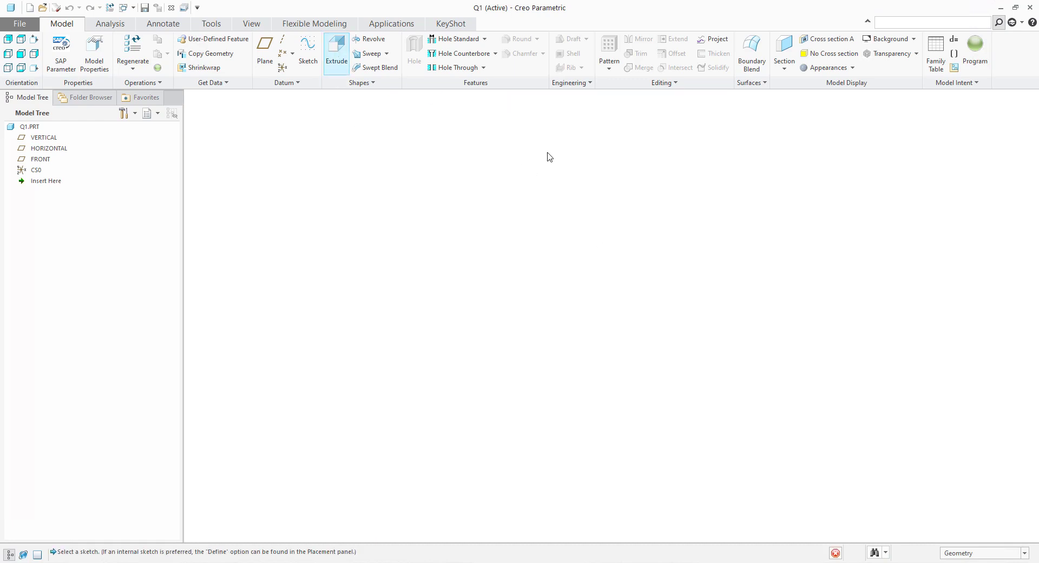
- Extrude a 368.43 by 176.62 rectangle from the origin on FRONT, 150.20 deep
left_click(39, 160)
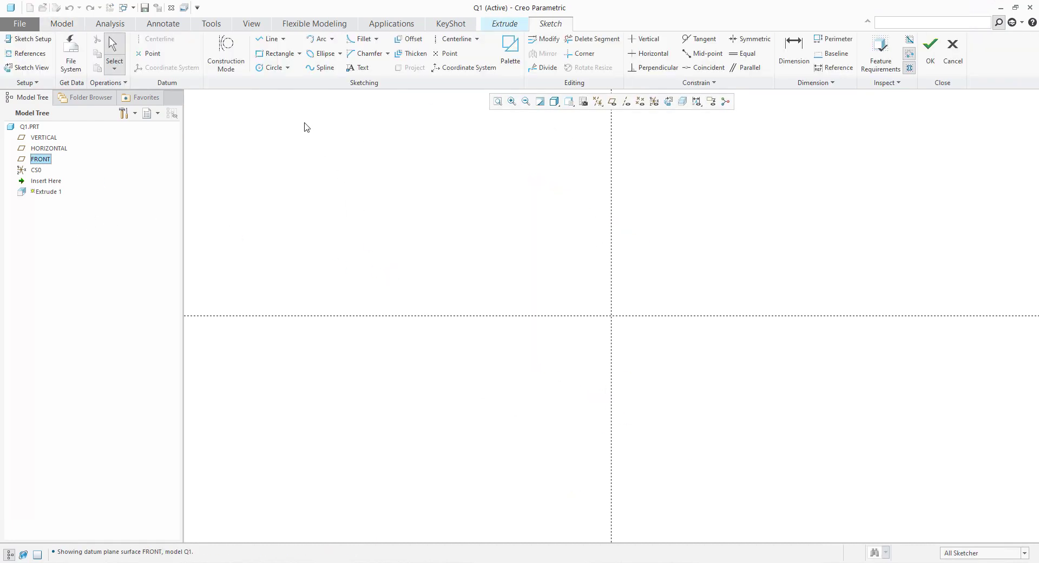
left_click(276, 53)
left_click(612, 315)
left_click(874, 190)
middle_click(890, 241)
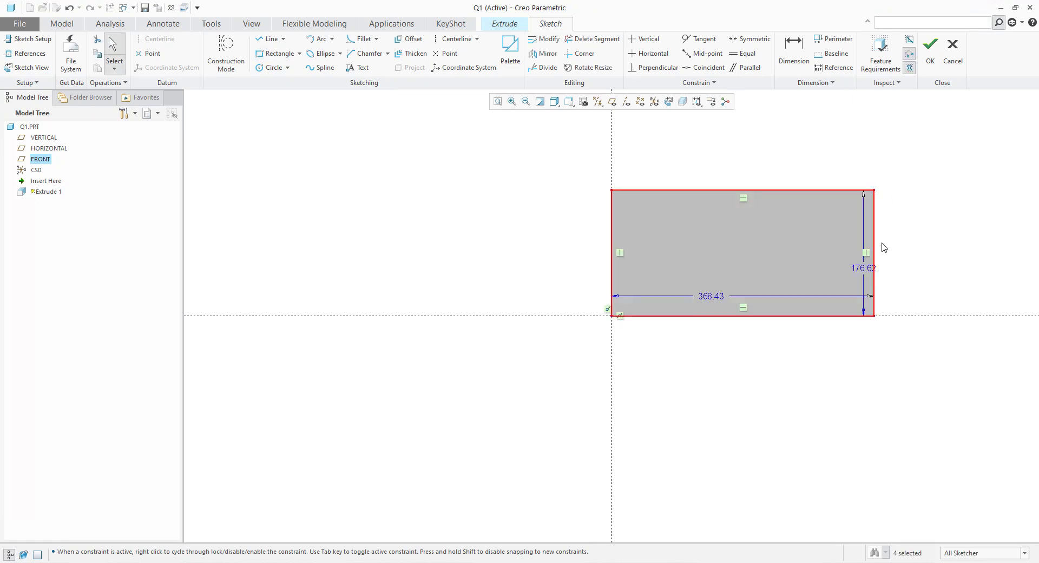
left_click(931, 52)
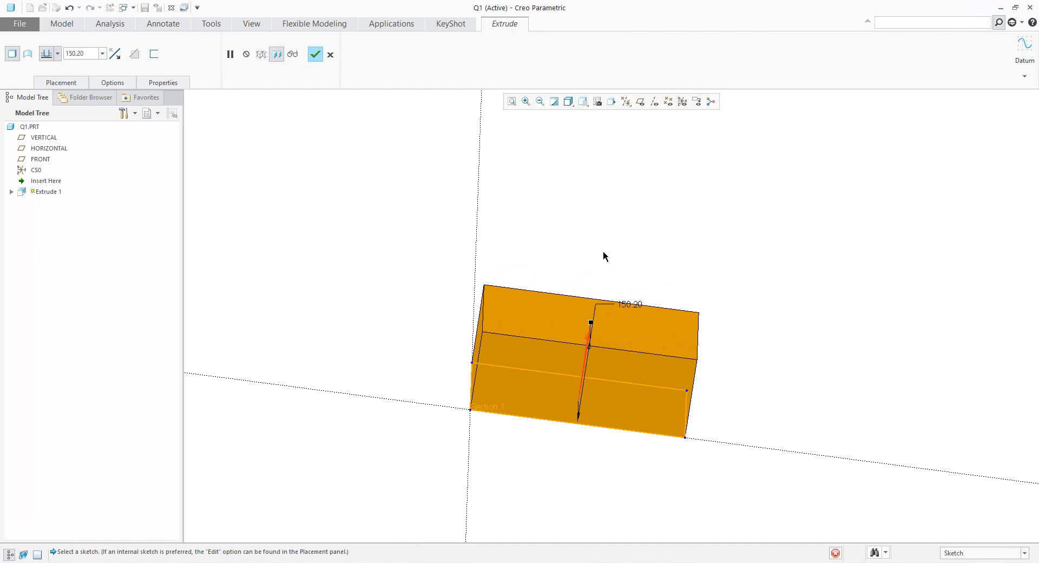
middle_click(606, 264)
key("ctrl+d")
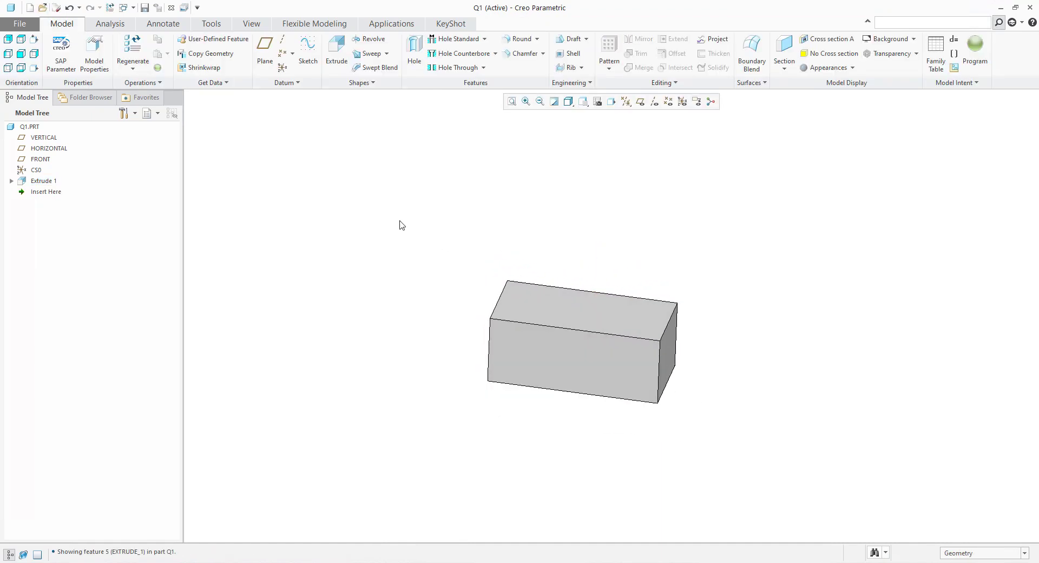
- Sketch a rectangle on the block's top face and delete its bottom edge, leaving a U shape
left_click(336, 52)
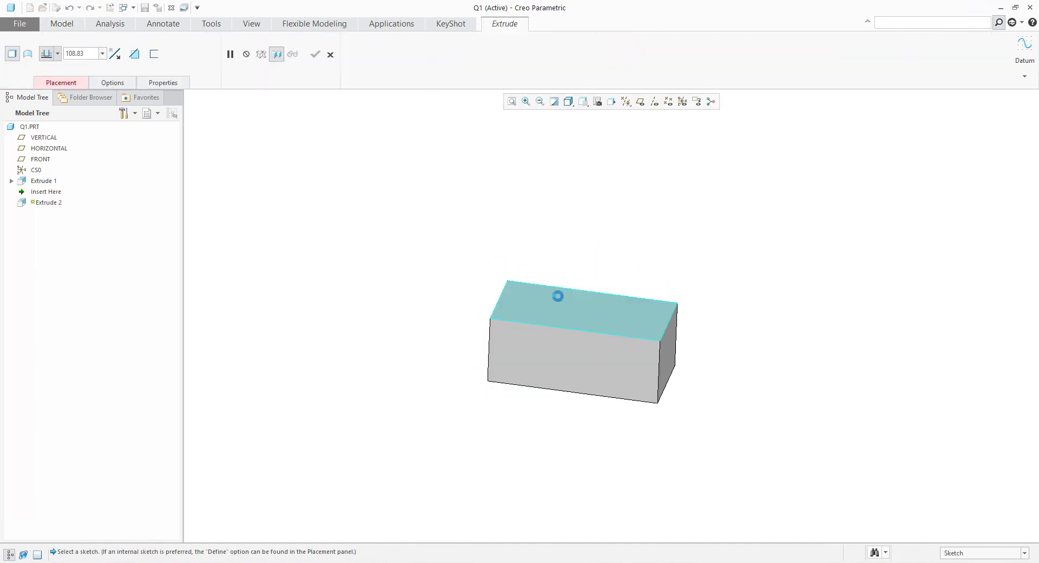
left_click(557, 296)
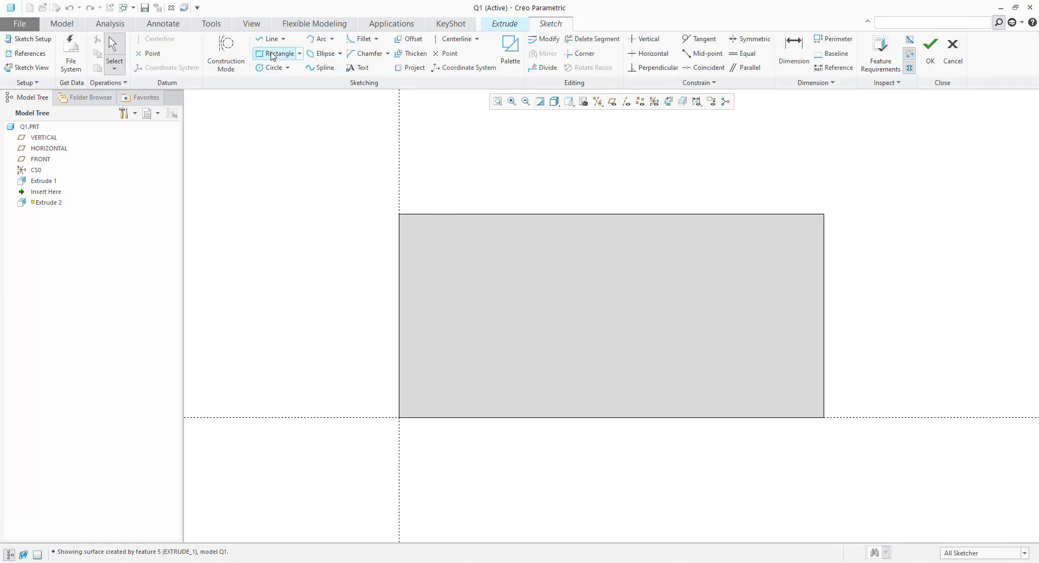
left_click(273, 53)
left_click(492, 262)
left_click(753, 358)
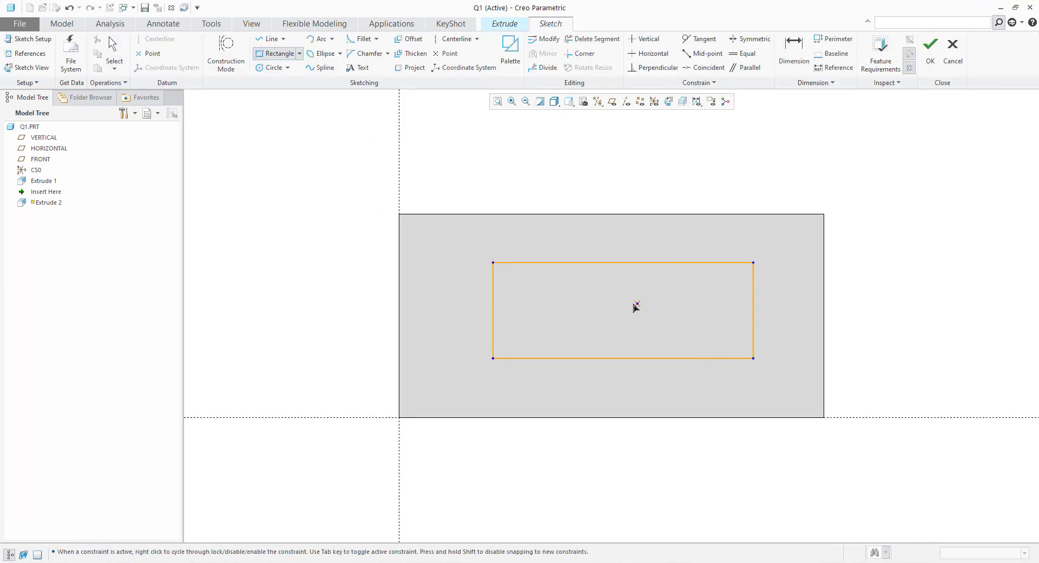
middle_click(638, 304)
left_click(570, 359)
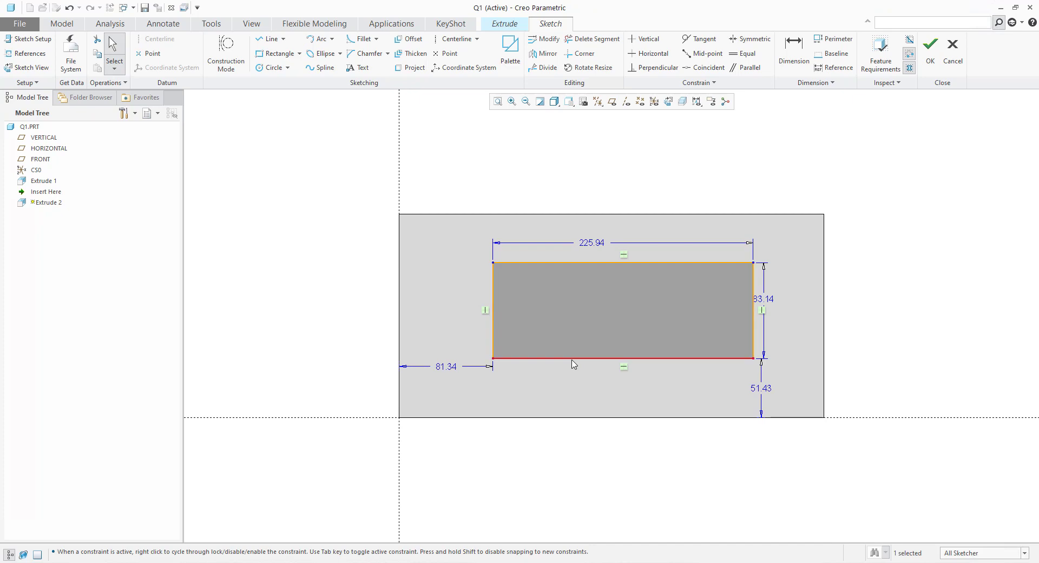
key("Delete")
- Close the U with a wavy spline from the lower-left to the lower-right corner
left_click(320, 67)
left_click(492, 358)
left_click(508, 366)
left_click(539, 389)
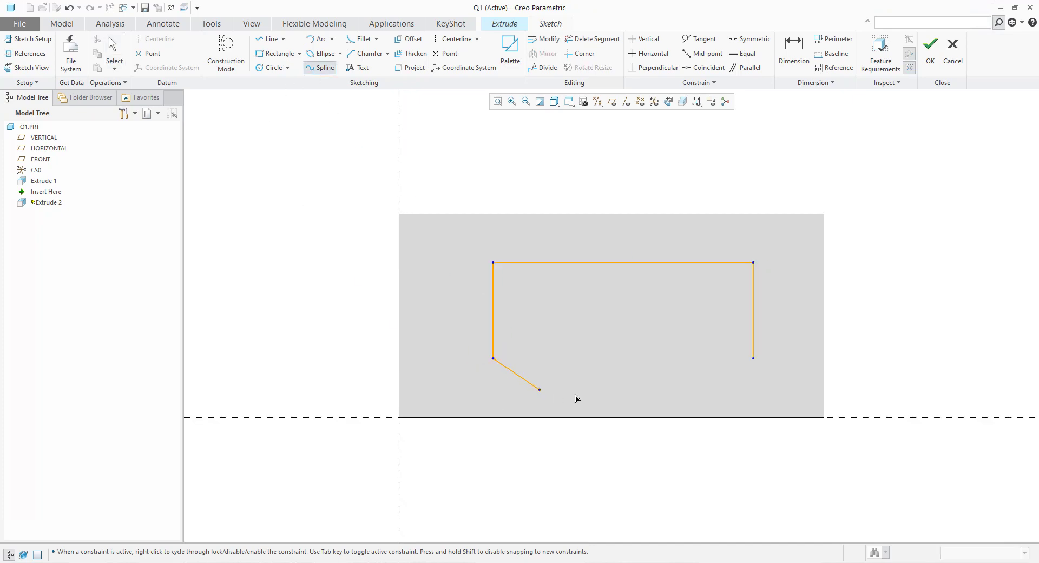
left_click(634, 378)
left_click(674, 378)
left_click(753, 358)
middle_click(691, 336)
- Dimension the spline-to-side angles at both ends to 180°
scroll(645, 346, "down", 1)
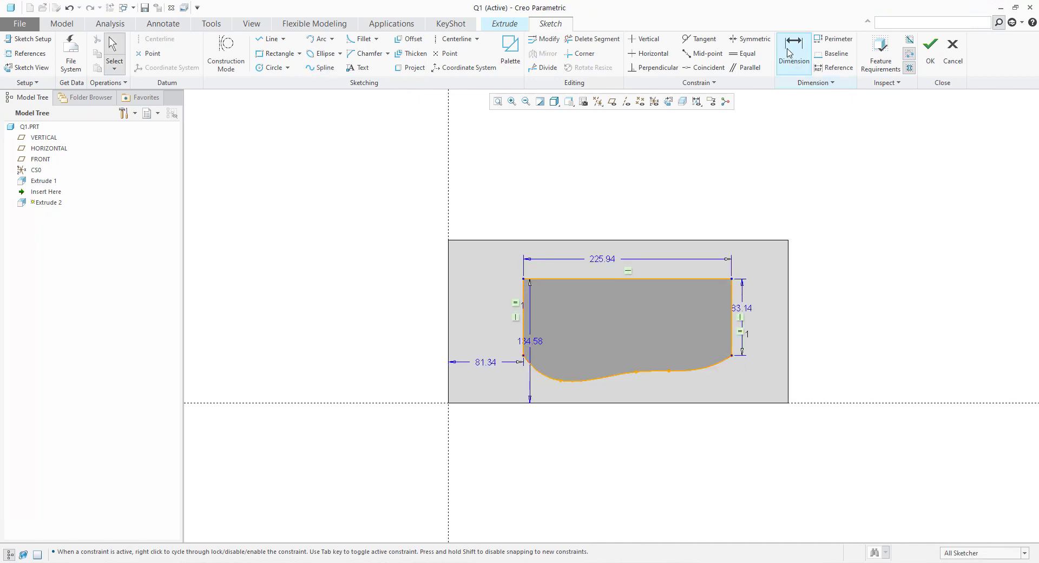
left_click(789, 52)
scroll(731, 383, "up", 3)
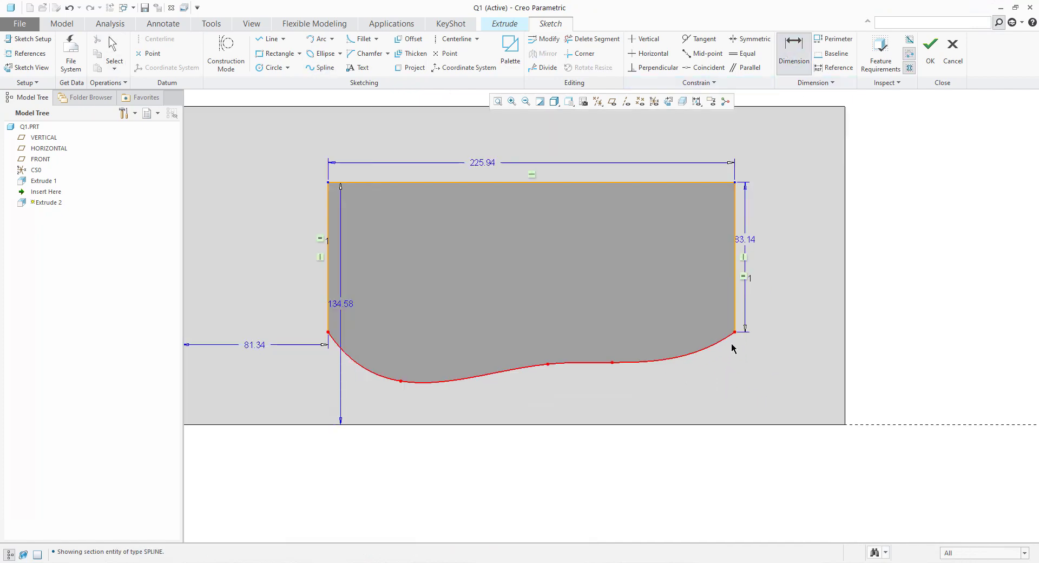
left_click(735, 336)
left_click(737, 322)
middle_click(713, 327)
type("180")
key("Return")
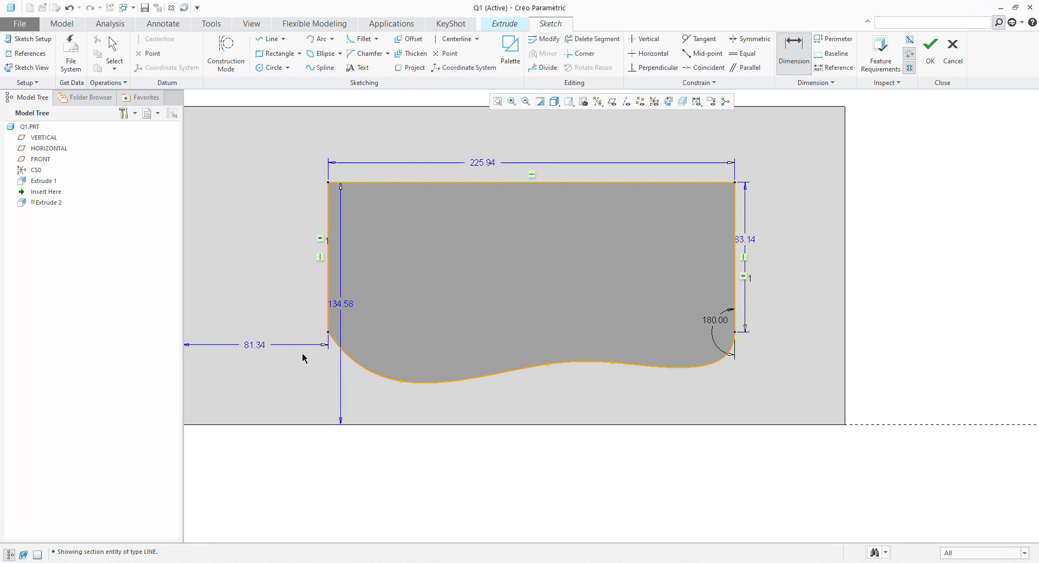
left_click(328, 335)
left_click(330, 319)
middle_click(373, 325)
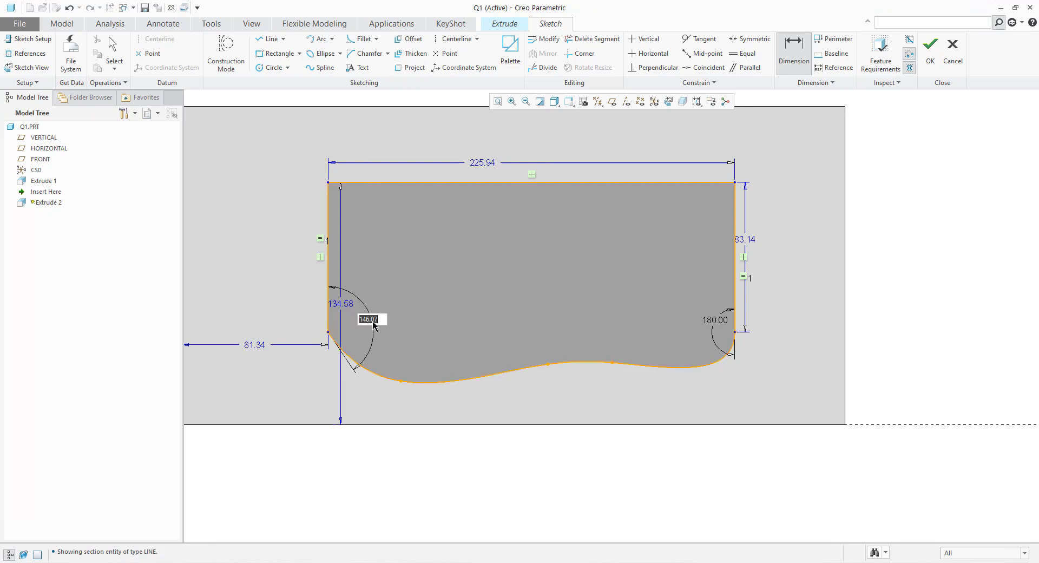
type("180")
key("Return")
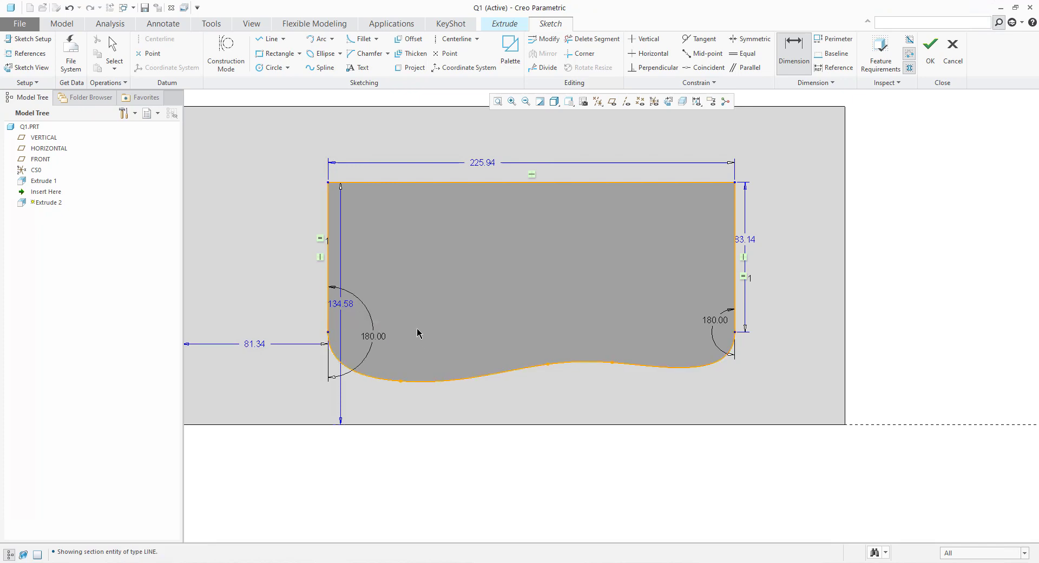
- Round the outline's top-left and top-right corners and accept the pocket sketch
left_click(368, 42)
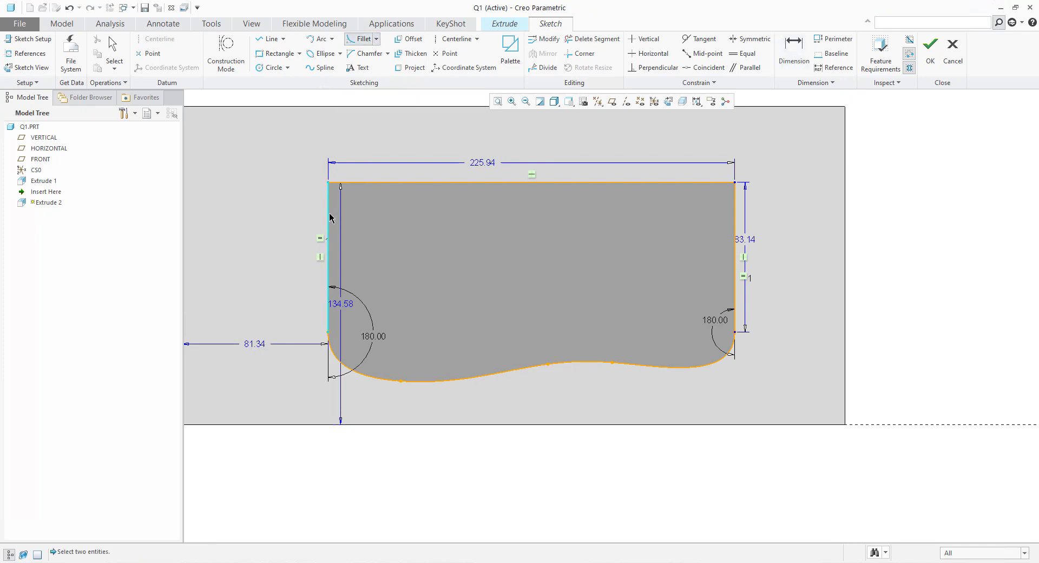
left_click(568, 183)
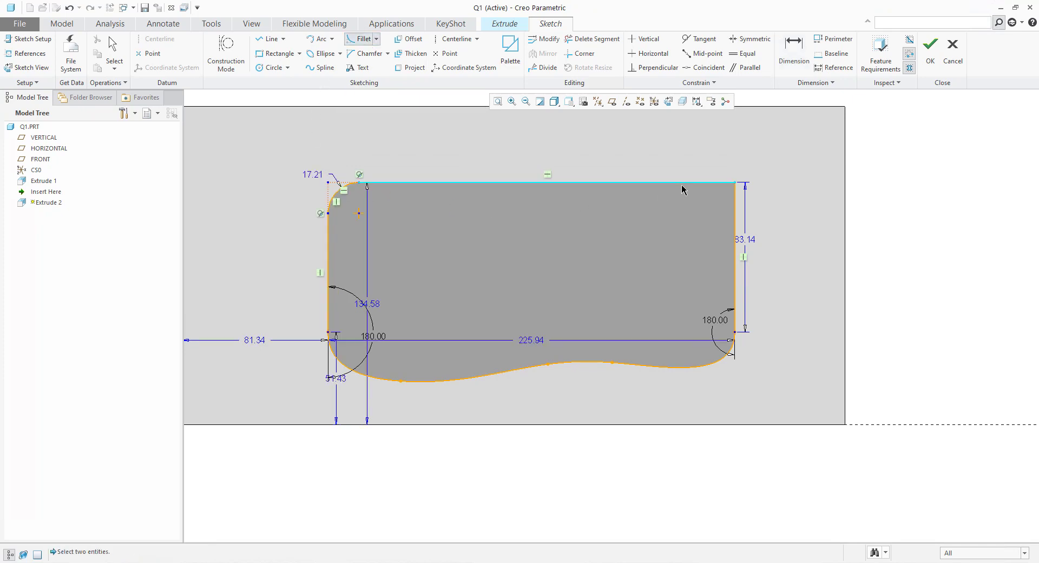
left_click(735, 226)
middle_click(777, 255)
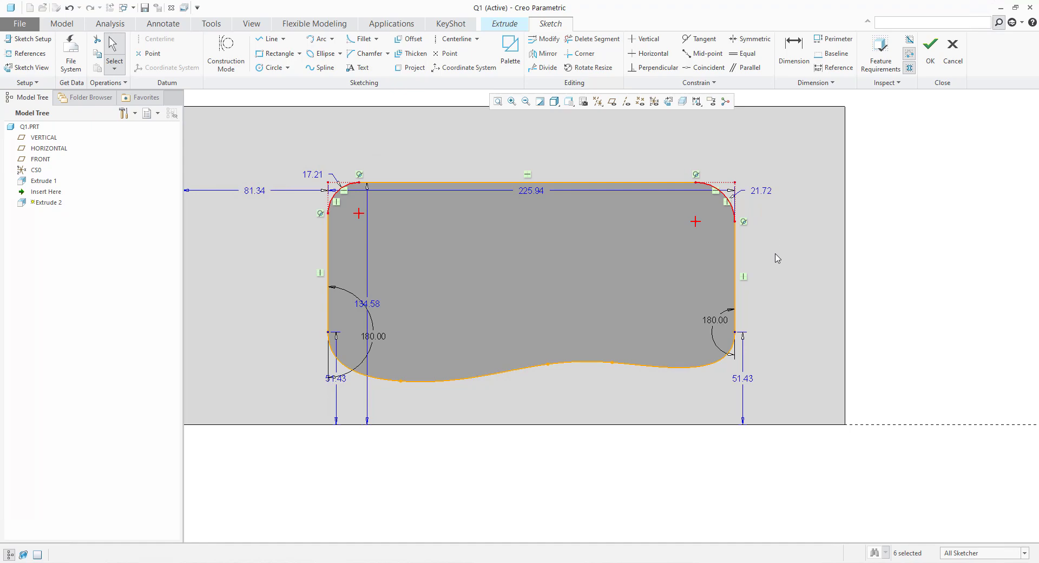
left_click(930, 50)
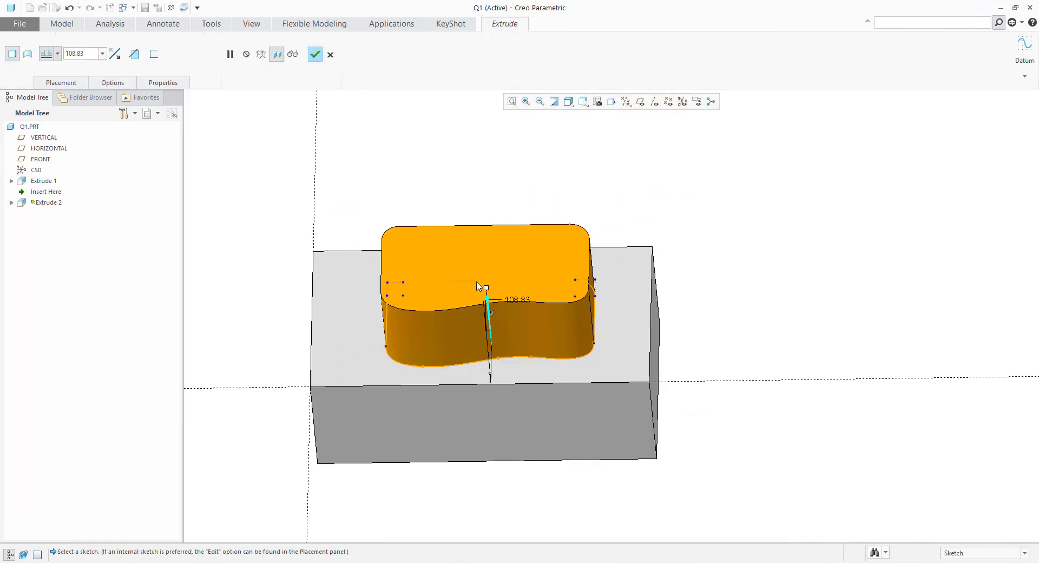
- Flip the extrusion to remove material, cutting the wavy pocket 70.60 deep
left_click_drag(482, 287, 498, 386)
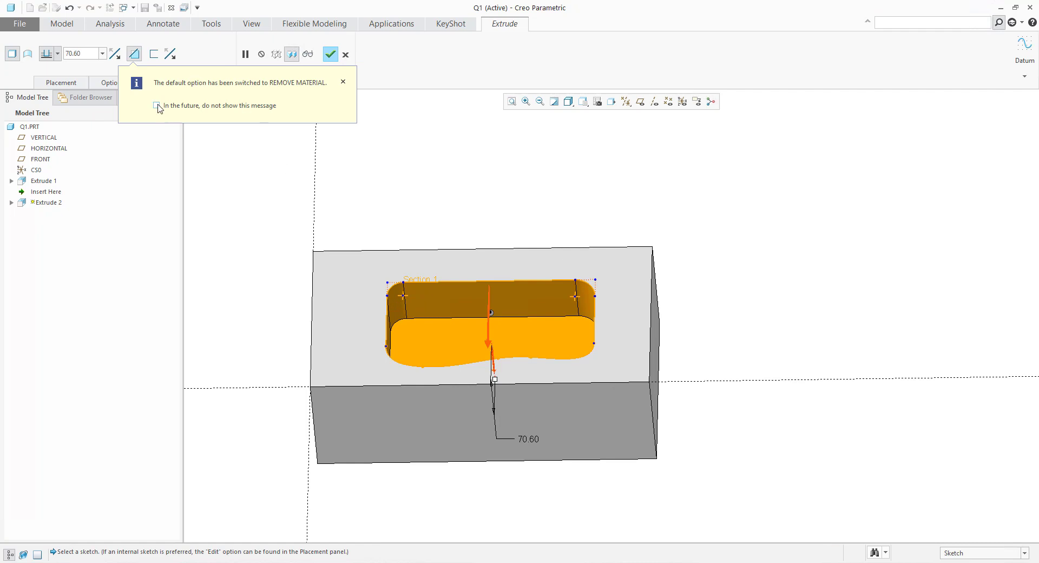
middle_click(454, 184)
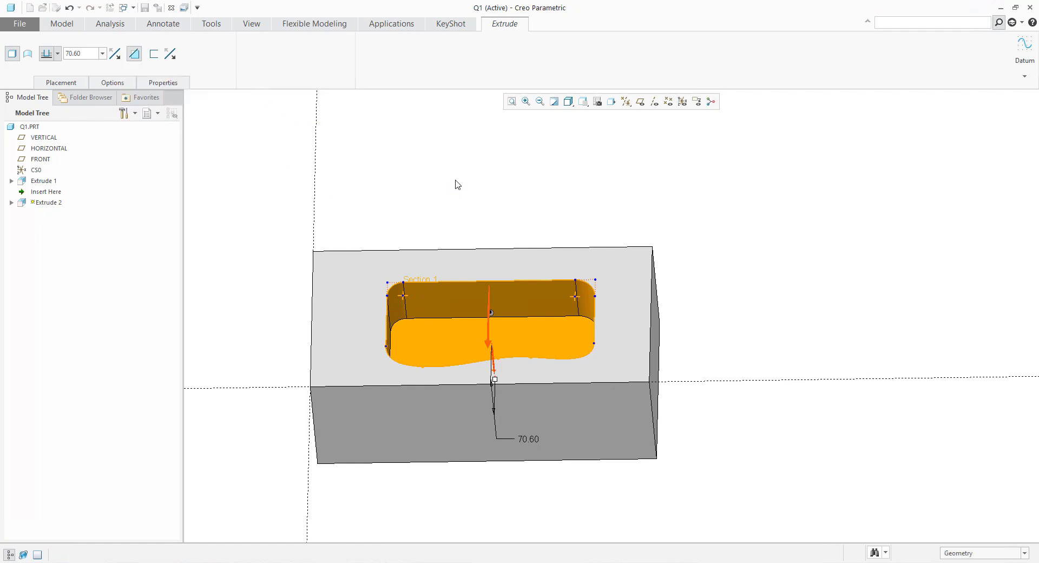
middle_click_drag(436, 171, 411, 172)
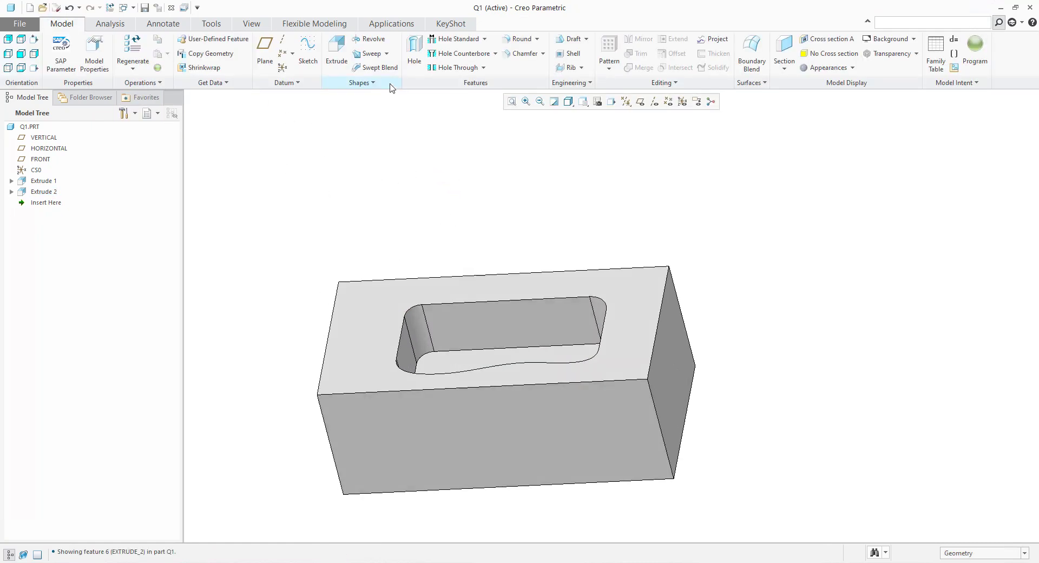
left_click(522, 40)
- Round the pocket's top rim edge chain with a 15.40 radius
left_click(513, 304)
left_click_drag(507, 301, 511, 293)
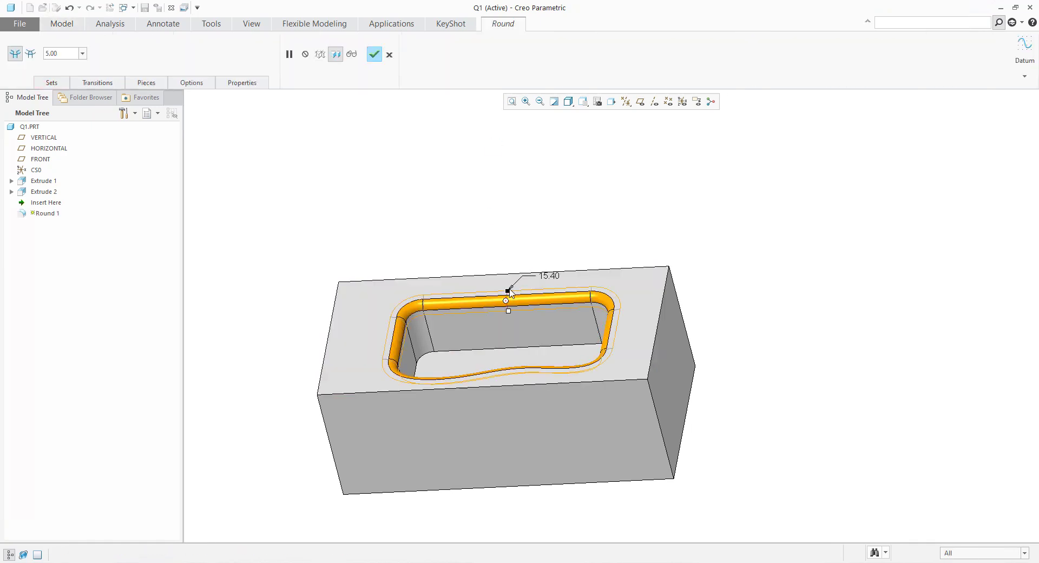
middle_click(503, 237)
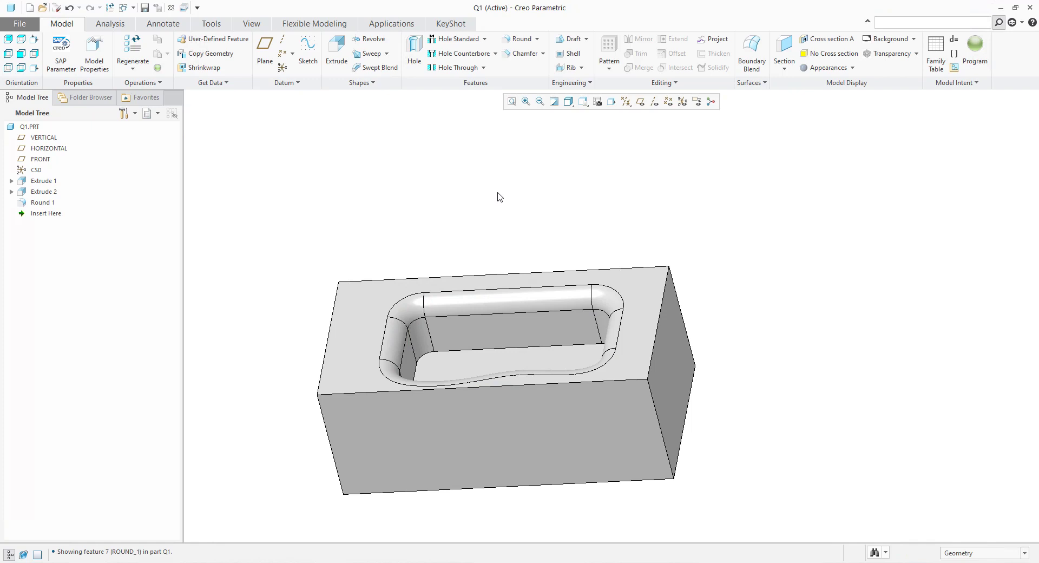
middle_click_drag(440, 325, 476, 304)
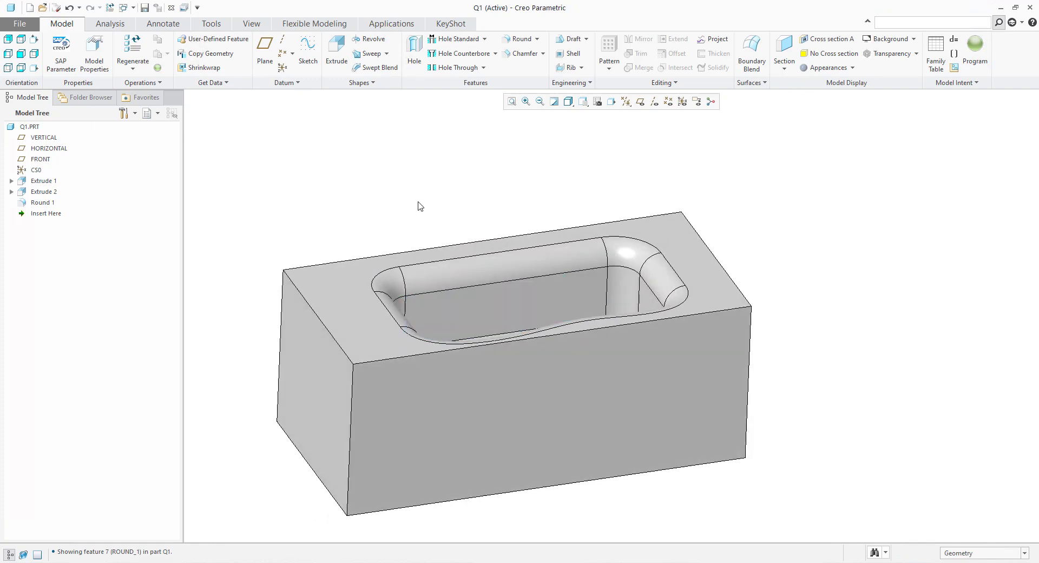
- Start a sweep and chain the pocket's curved rim edges as its trajectory
left_click(372, 56)
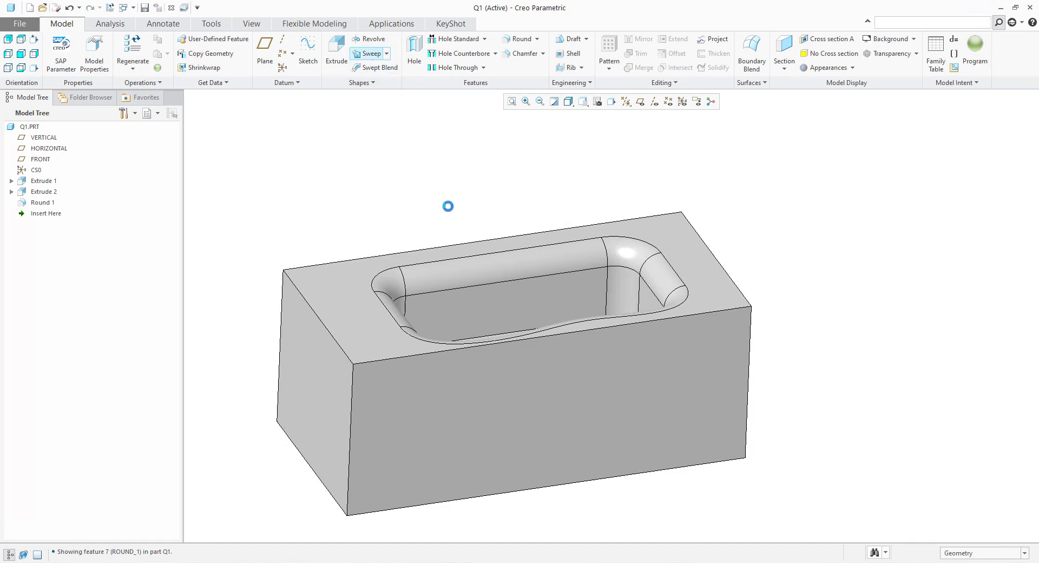
left_click(519, 283)
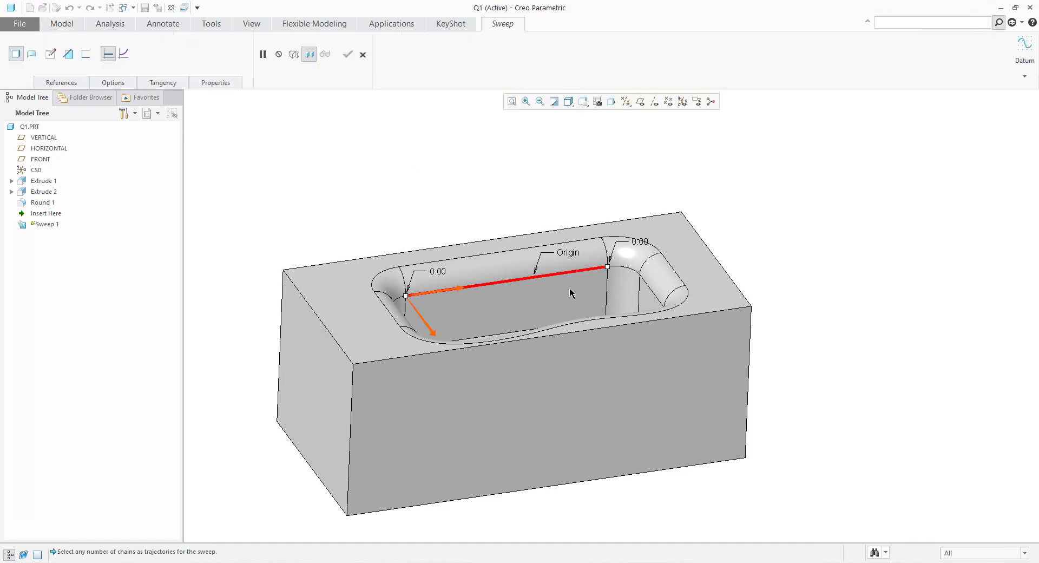
scroll(616, 281, "down", 3)
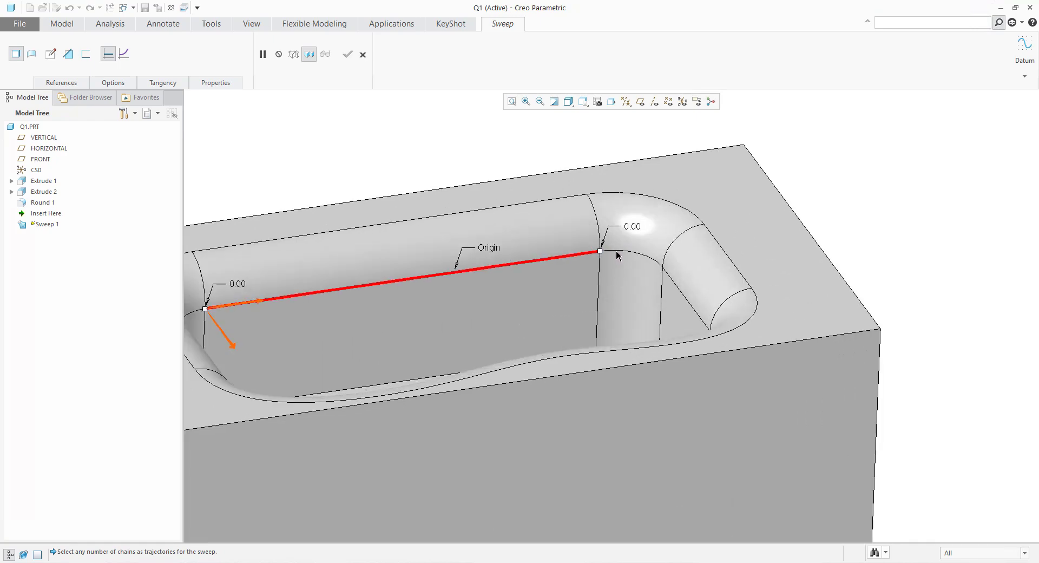
left_click(644, 255, "shift")
left_click(684, 296, "shift")
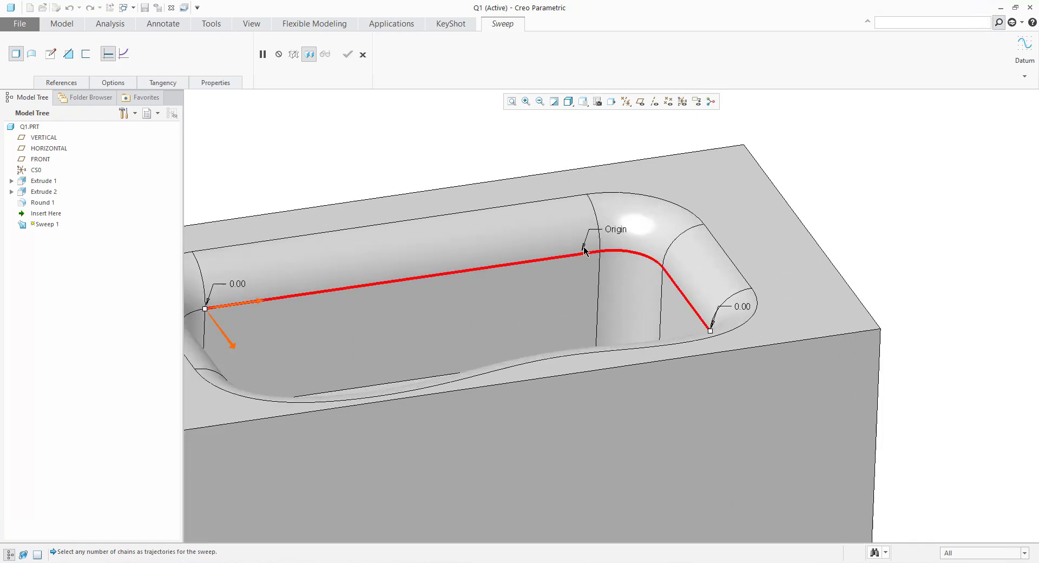
scroll(684, 297, "up", 5)
middle_click_drag(684, 297, 654, 326)
scroll(654, 327, "down", 3)
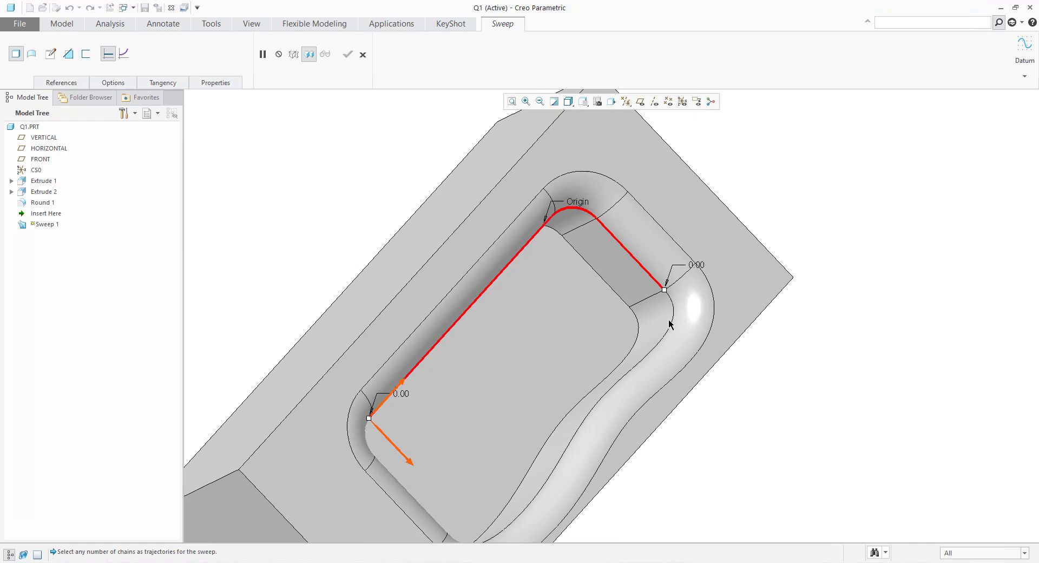
left_click(647, 335, "shift")
scroll(522, 407, "up", 3)
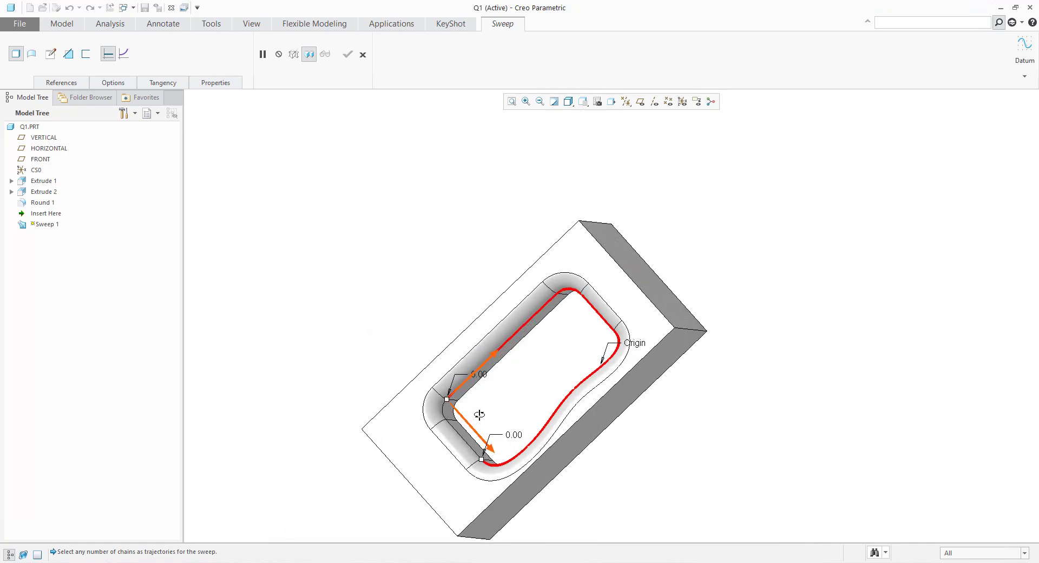
scroll(463, 459, "down", 3)
- Close the trajectory around the corner arc and set the sweep to Surface
left_click(480, 447, "shift")
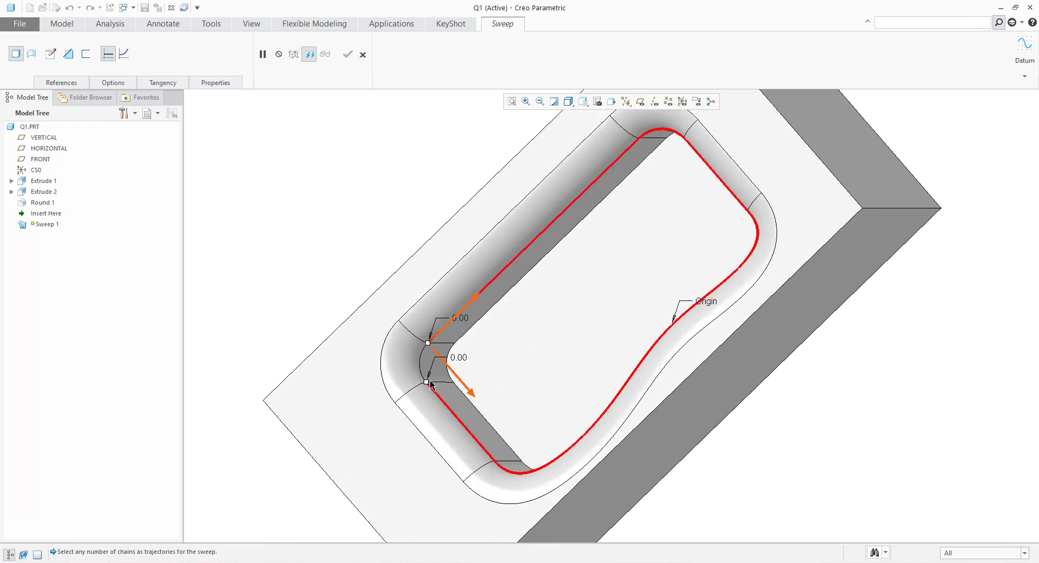
left_click(425, 363, "shift")
middle_click_drag(448, 337, 255, 193)
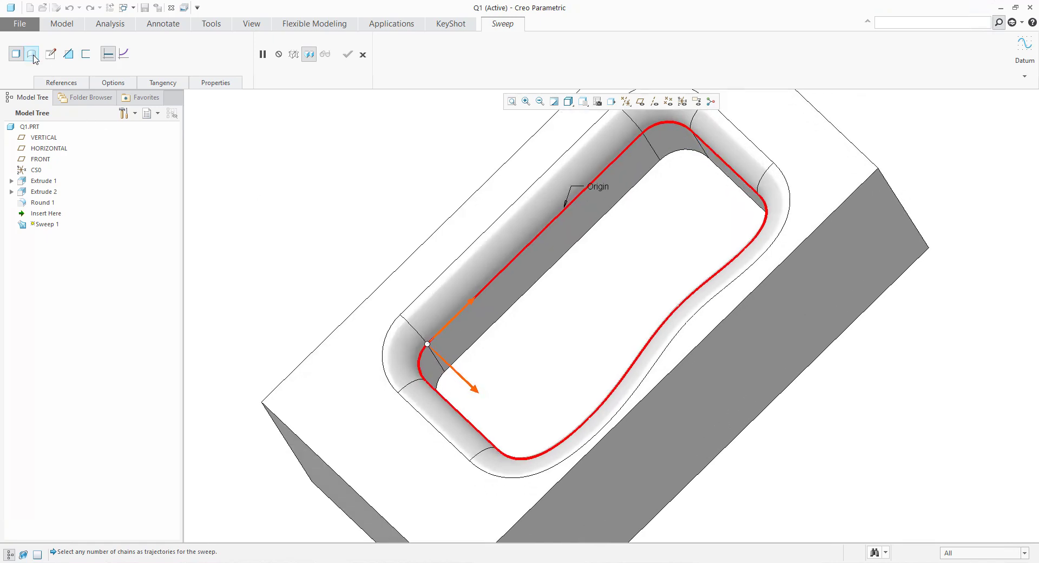
left_click(33, 57)
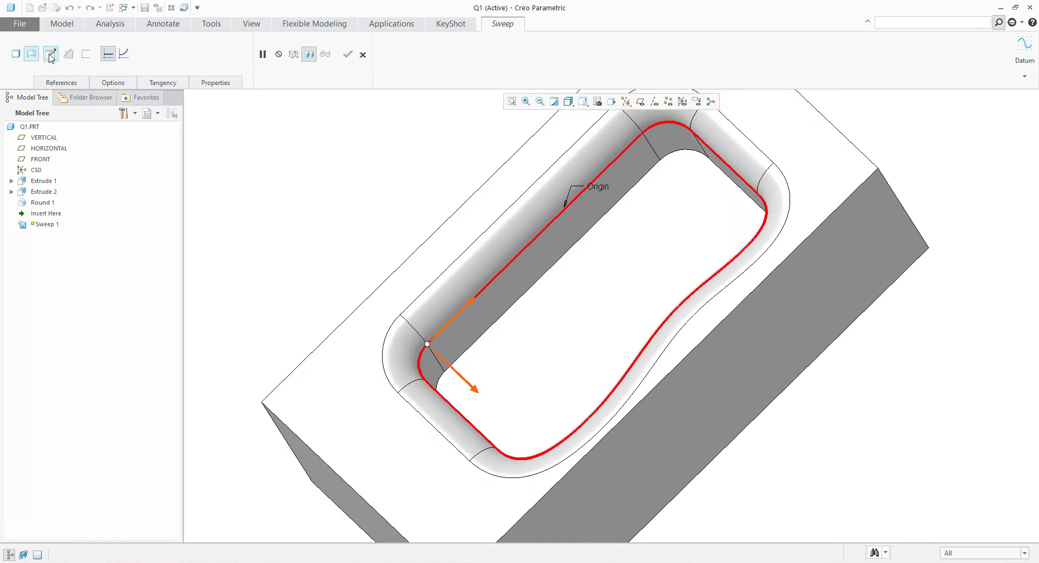
left_click(51, 56)
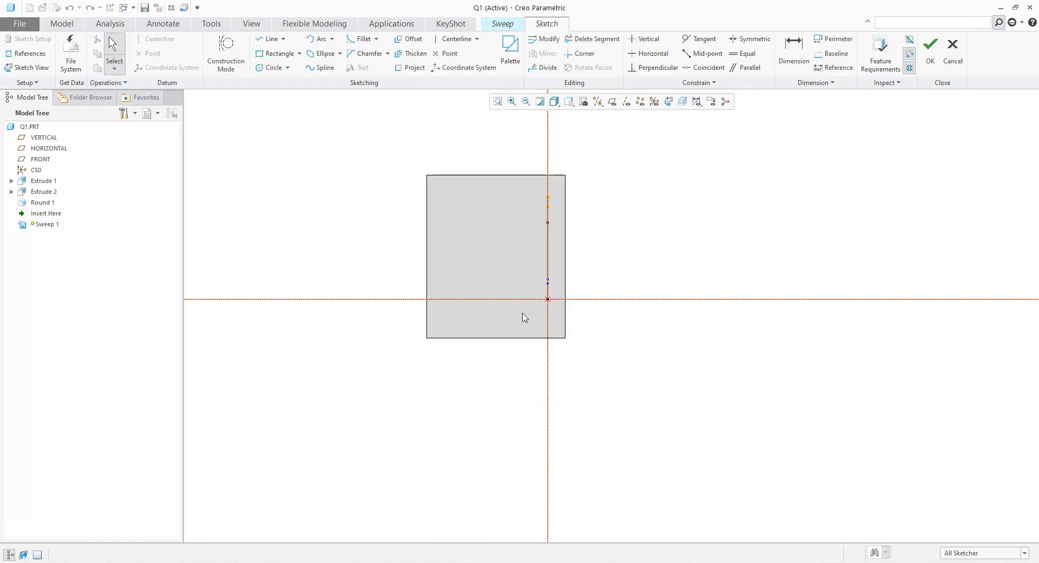
- Enable Clip Model and orient the section view around the part
left_click(683, 102)
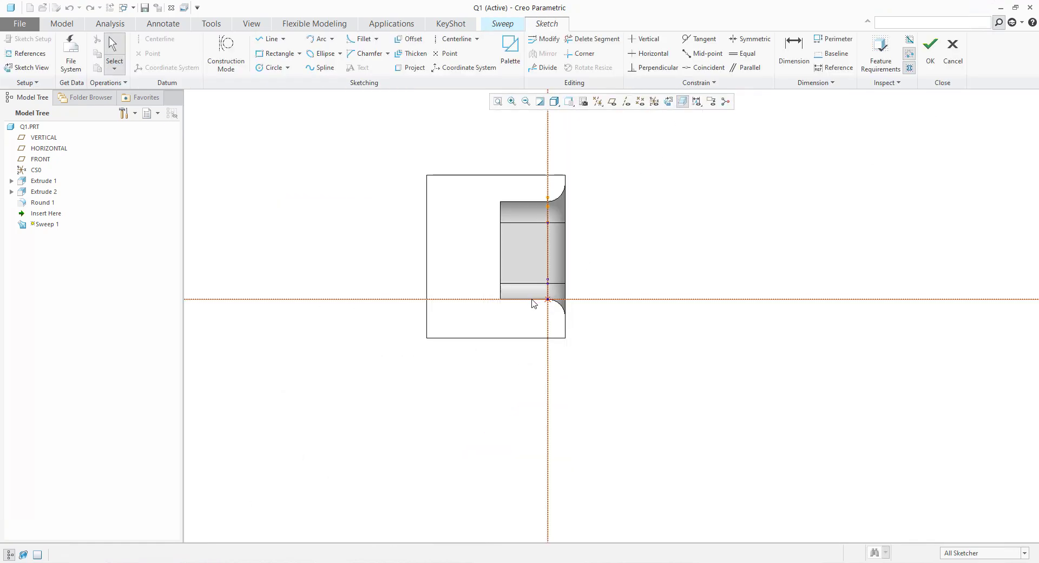
mouse_move(581, 250)
middle_mouse_down()
mouse_move(510, 206)
mouse_move(589, 188)
mouse_move(604, 257)
middle_mouse_up()
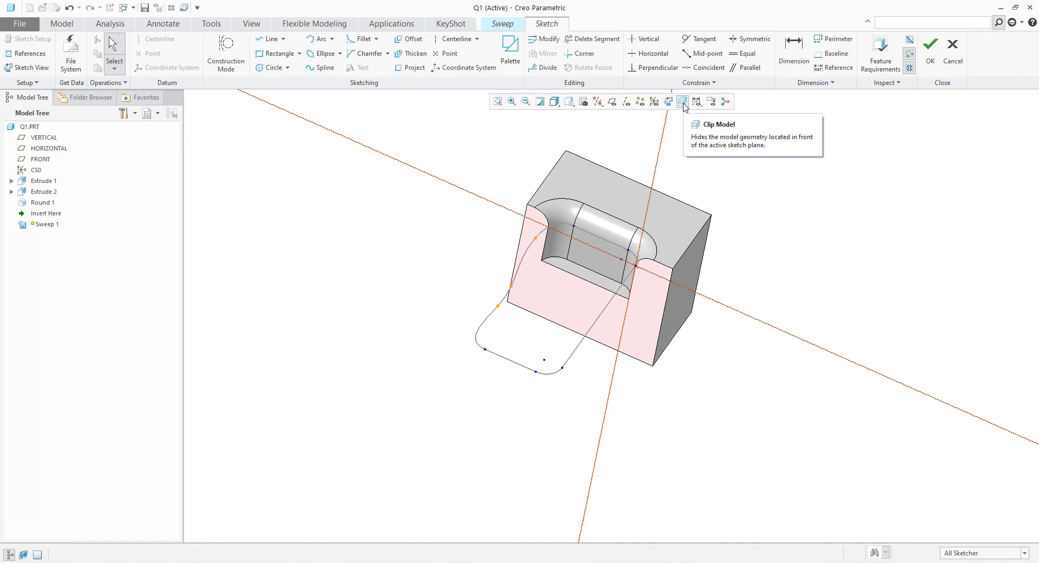
left_click(684, 106)
scroll(625, 232, "up", 4)
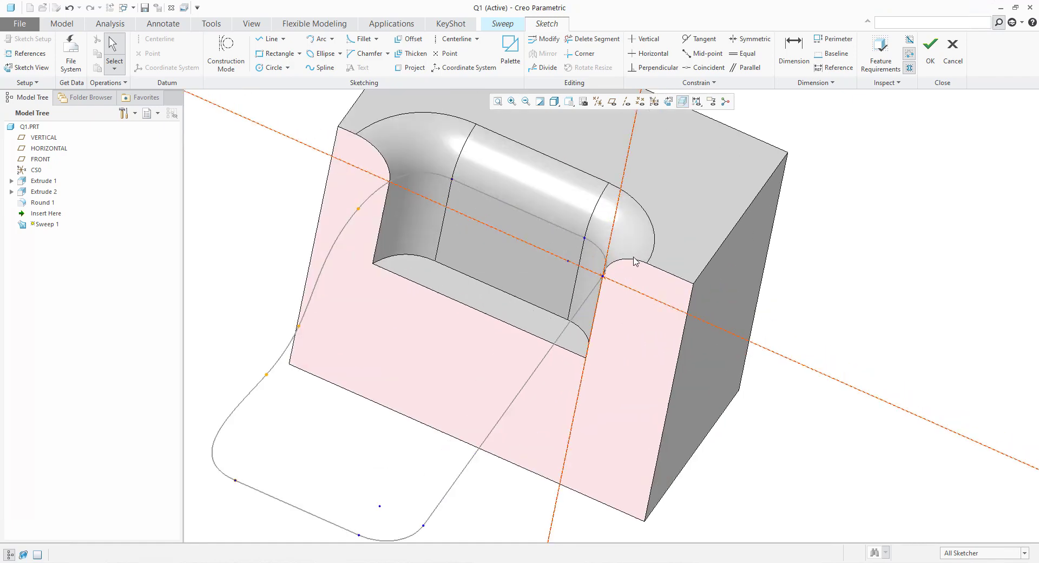
middle_click_drag(623, 233, 344, 161)
- Draw a short straight line starting at the trajectory start point
left_click(271, 39)
scroll(616, 277, "up", 3)
left_click(602, 300)
scroll(630, 299, "up", 2)
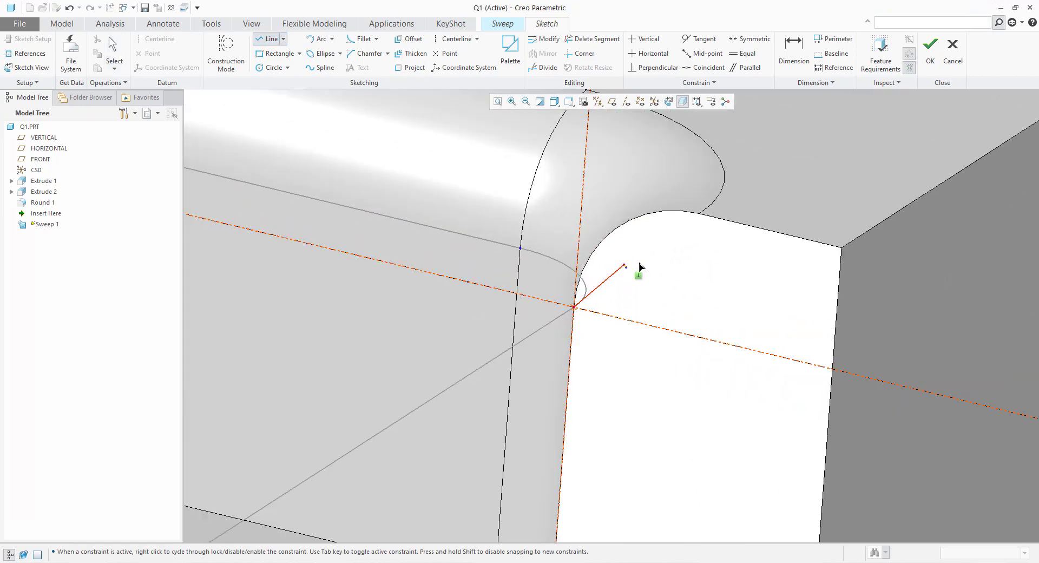
- Add two tangent arcs from the line's end curving up toward the rounded rim
left_click(318, 39)
left_click(624, 265)
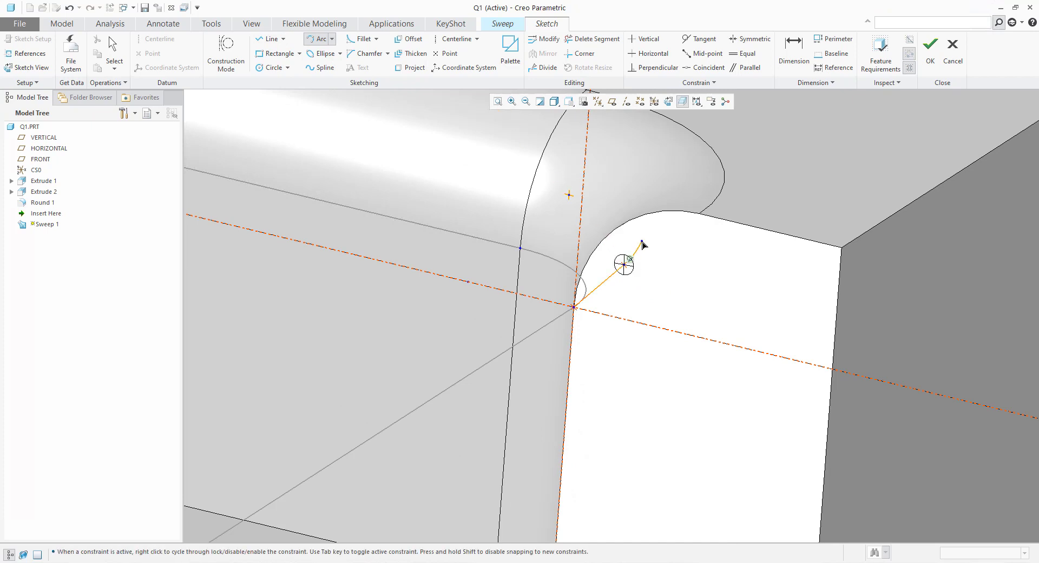
left_click(660, 257)
middle_click(669, 284)
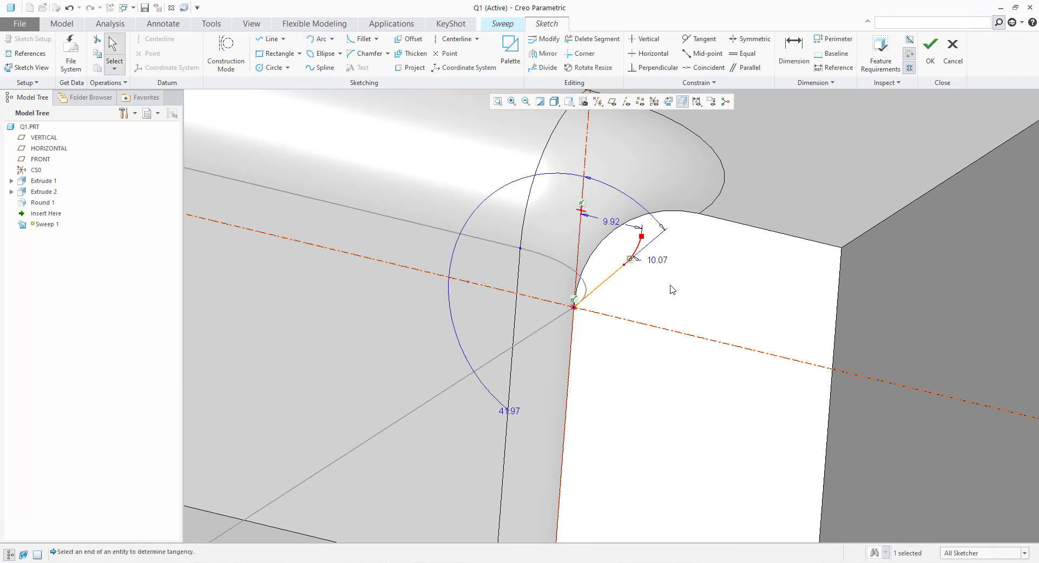
left_click(318, 39)
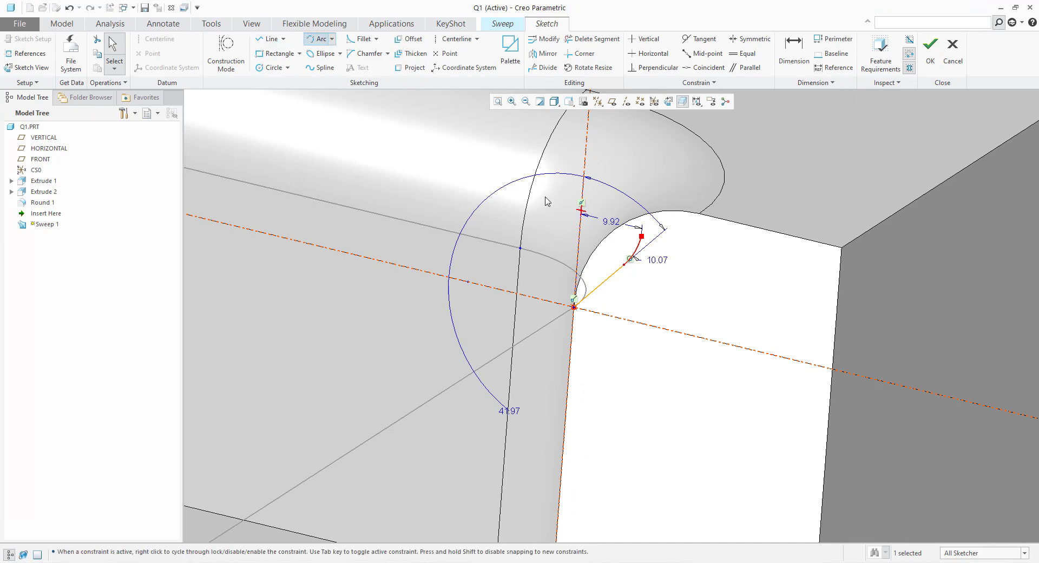
left_click(642, 236)
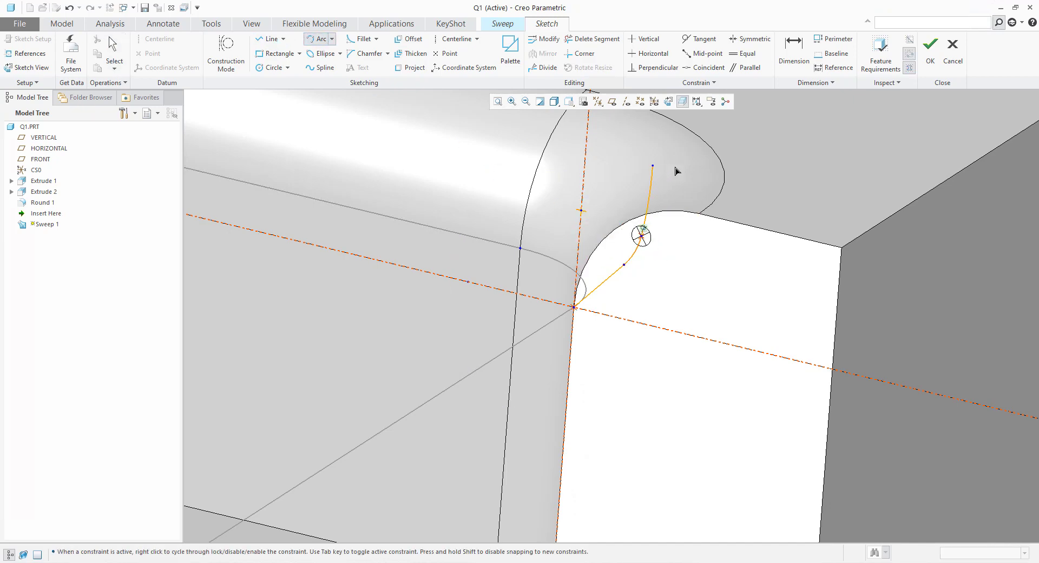
left_click(690, 178)
middle_click(727, 213)
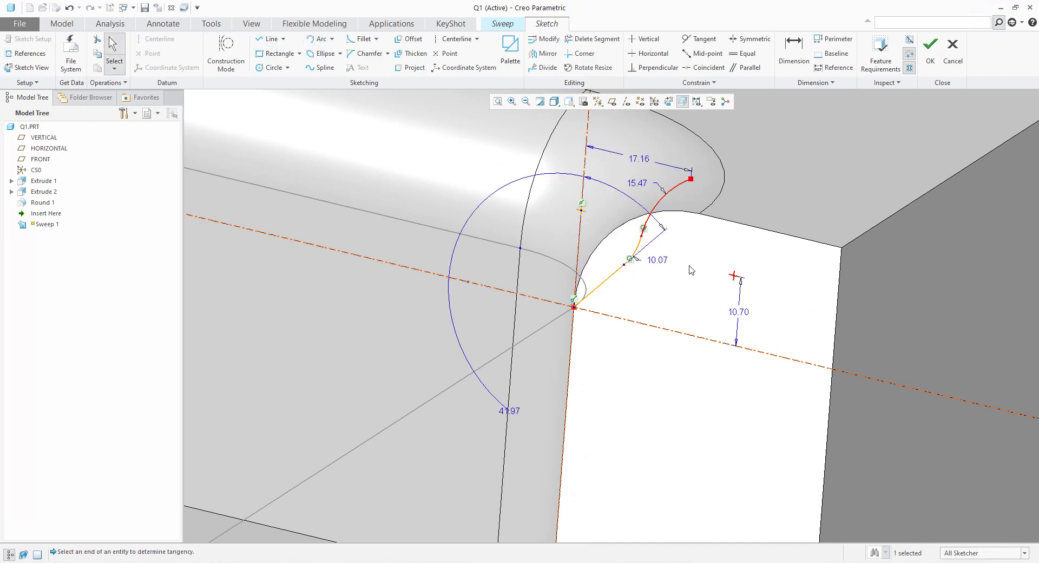
scroll(694, 269, "down", 5)
middle_click_drag(695, 269, 685, 276)
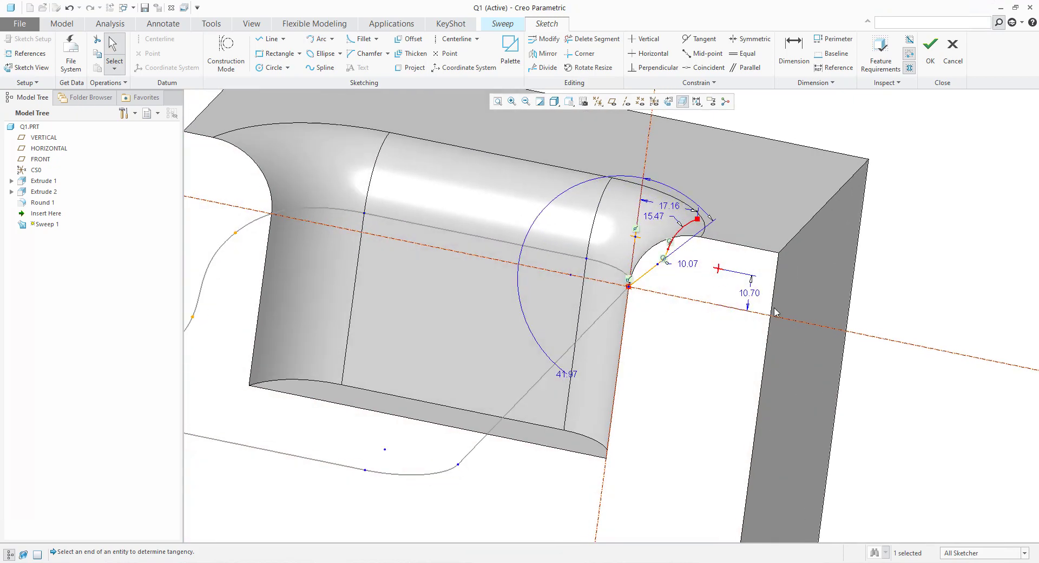
- Accept the section sketch, inspect the sweep preview, then cancel and confirm discarding it
left_click(931, 58)
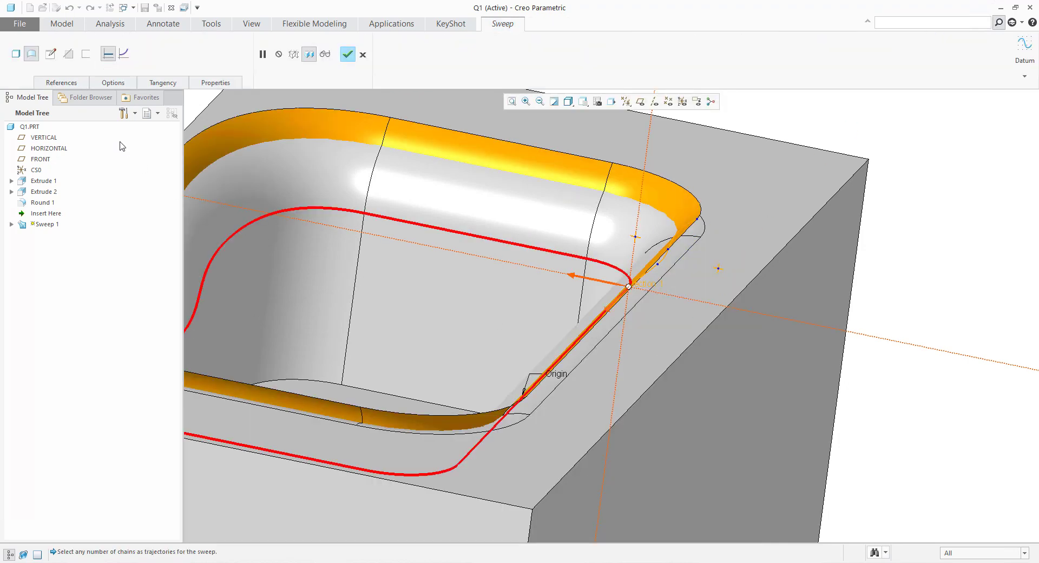
scroll(666, 294, "down", 4)
middle_click_drag(666, 294, 586, 322)
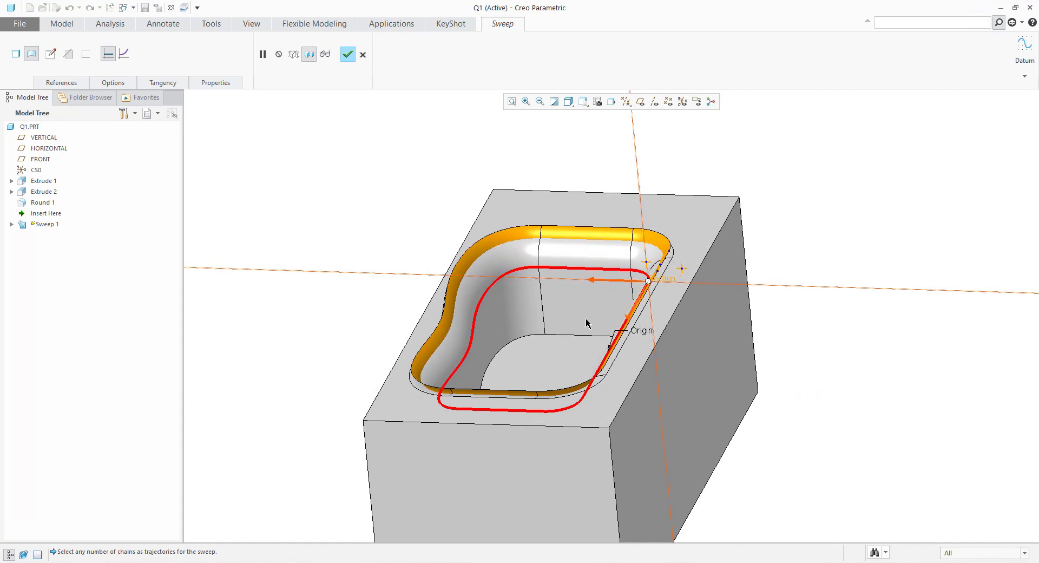
middle_click_drag(570, 254, 610, 279)
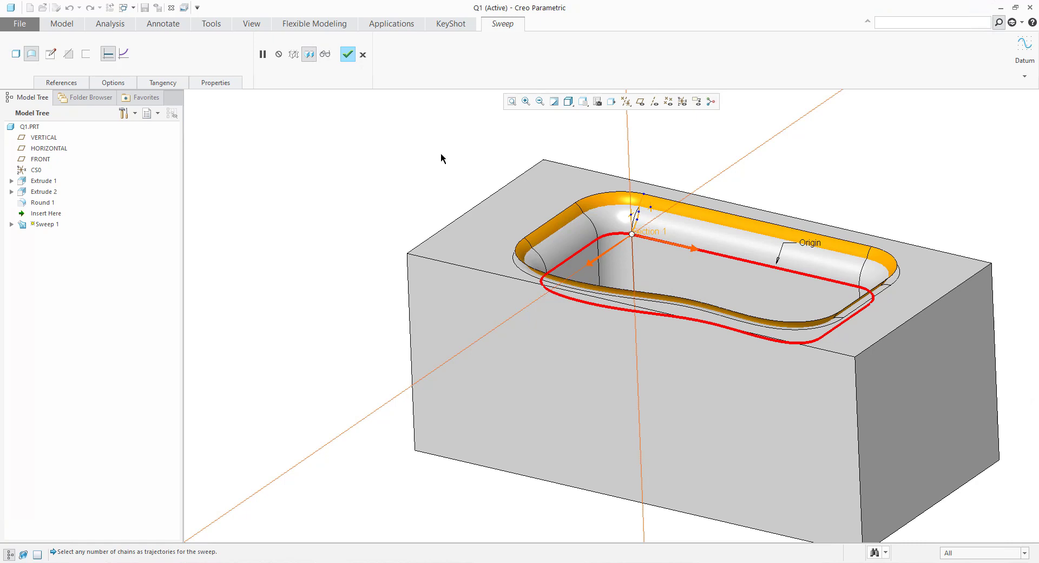
left_click(363, 55)
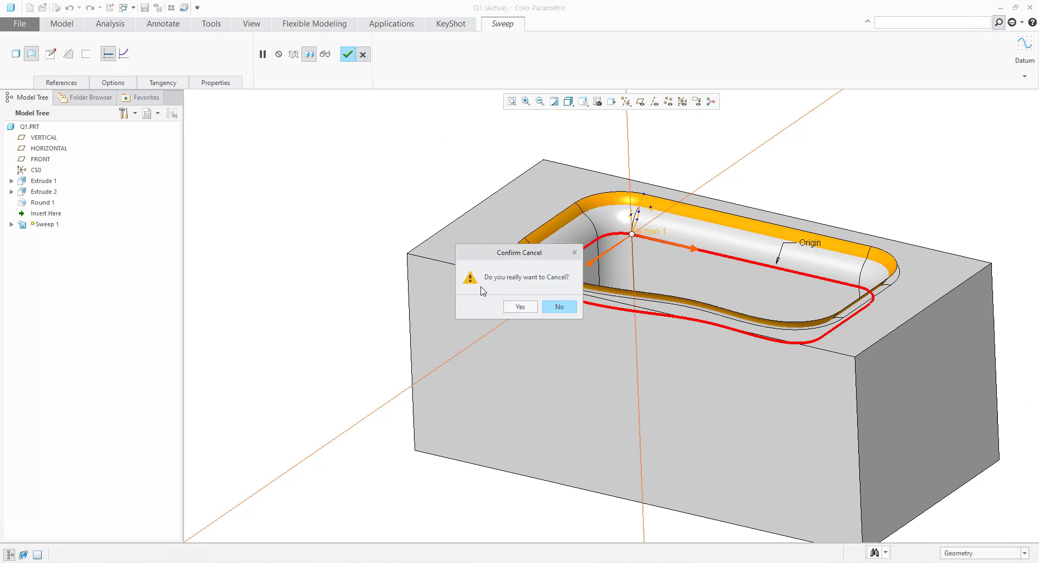
left_click(521, 307)
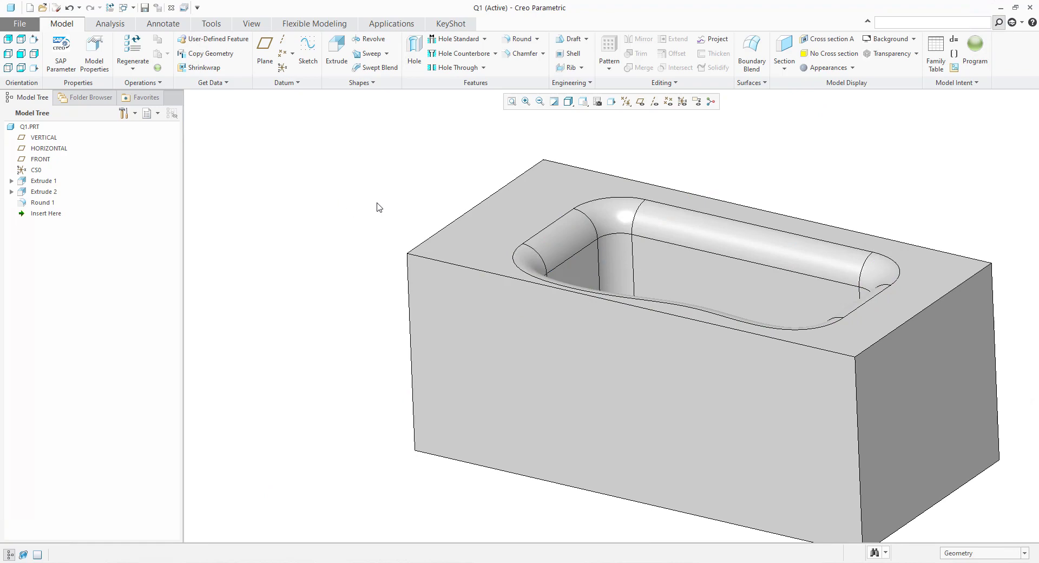
- Start a new Assembly file named test01
middle_click_drag(333, 197, 320, 241)
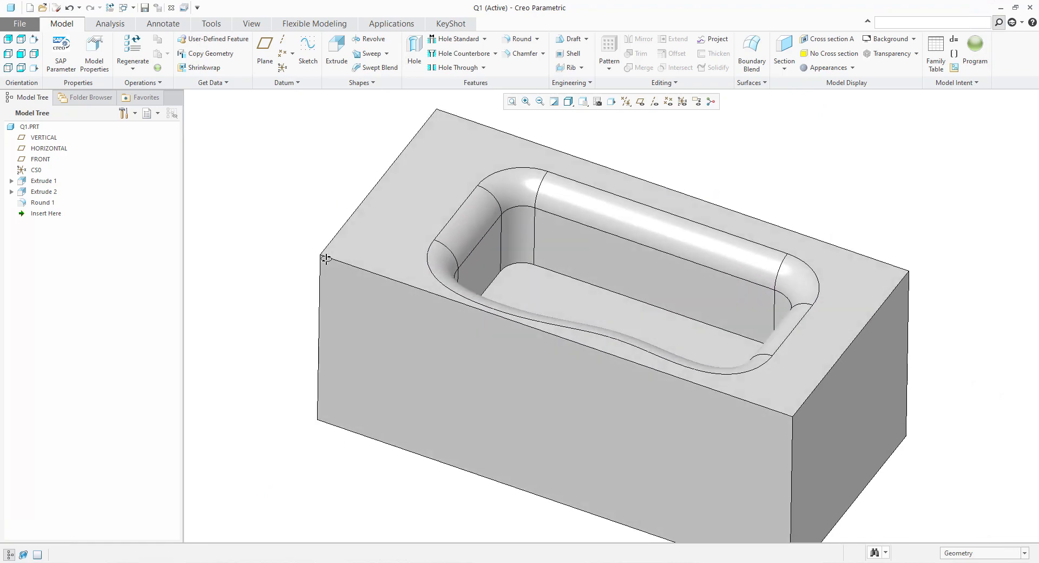
middle_click_drag(411, 276, 396, 297, "shift")
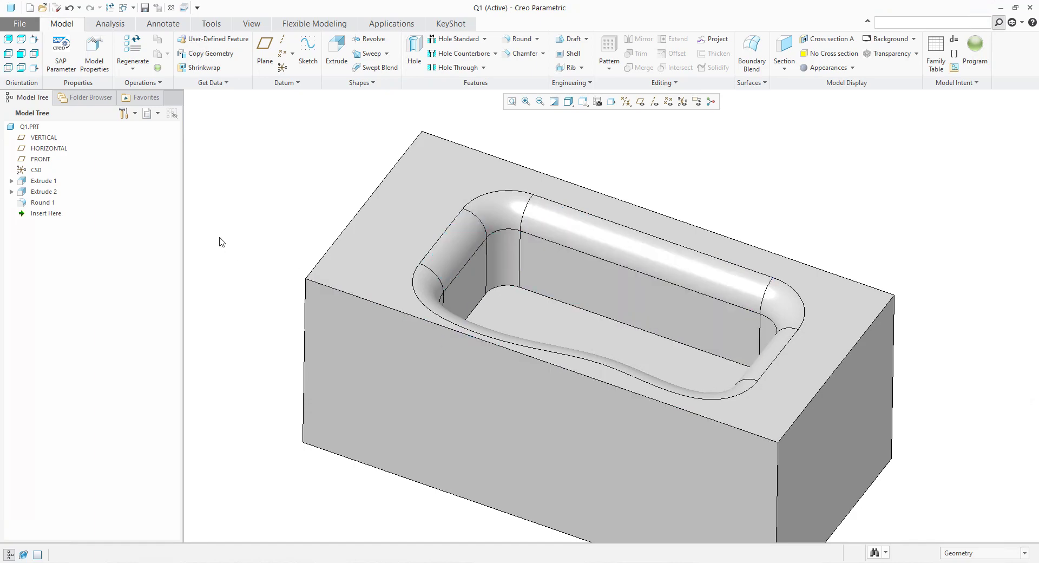
key("ctrl+n")
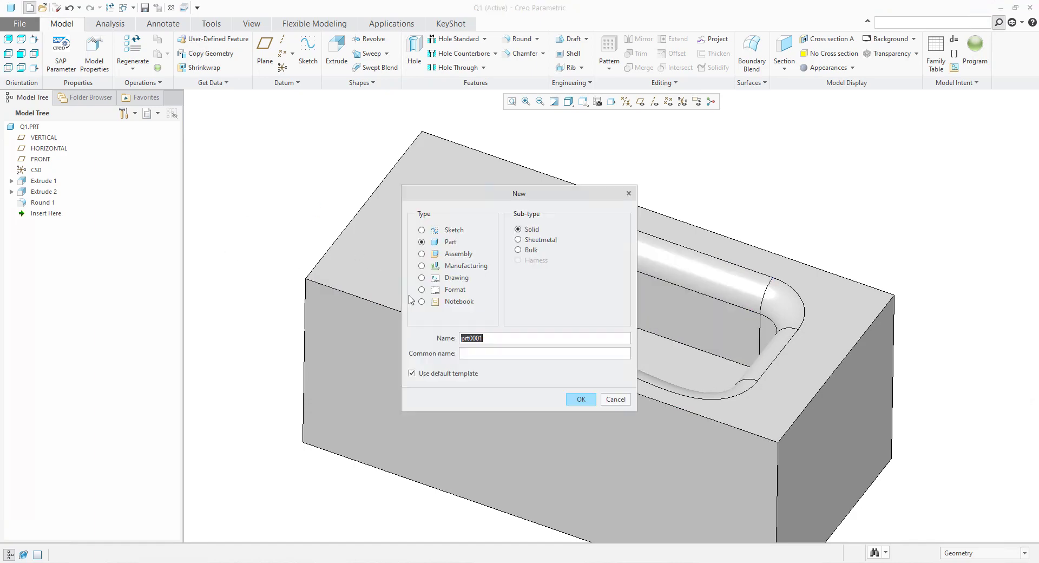
left_click(453, 255)
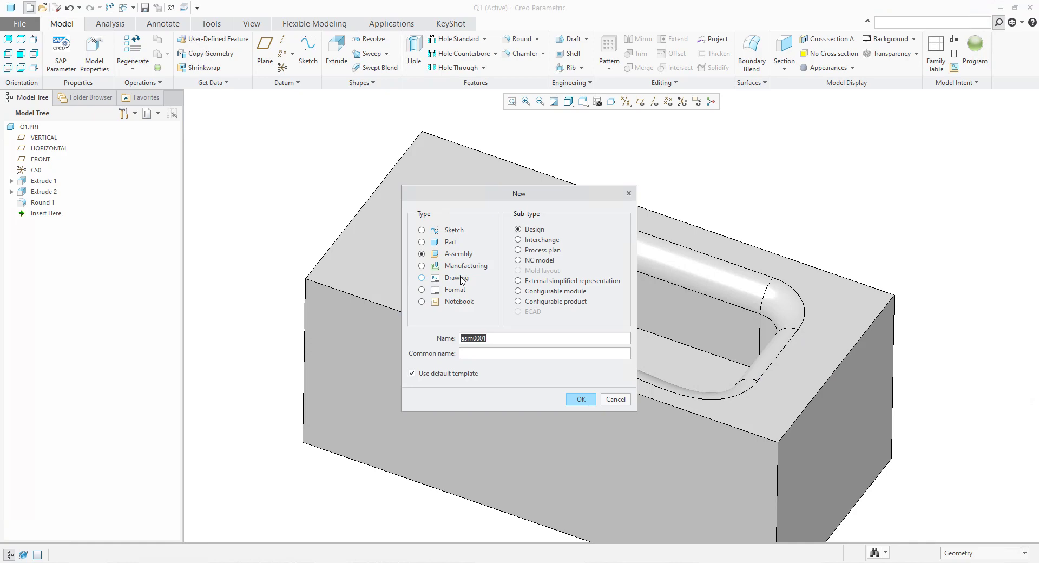
type("test01")
key("Return")
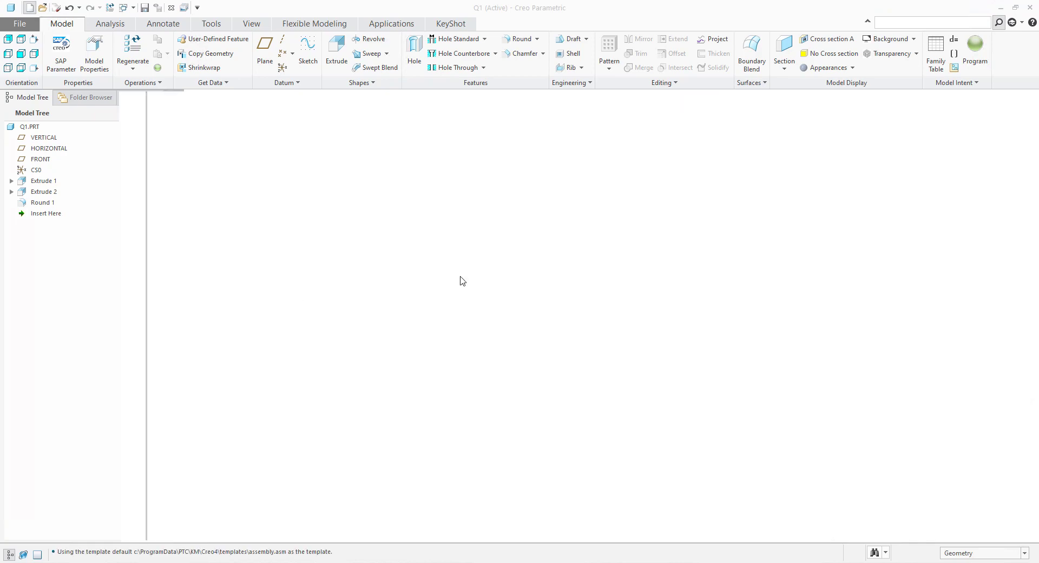
left_click(273, 57)
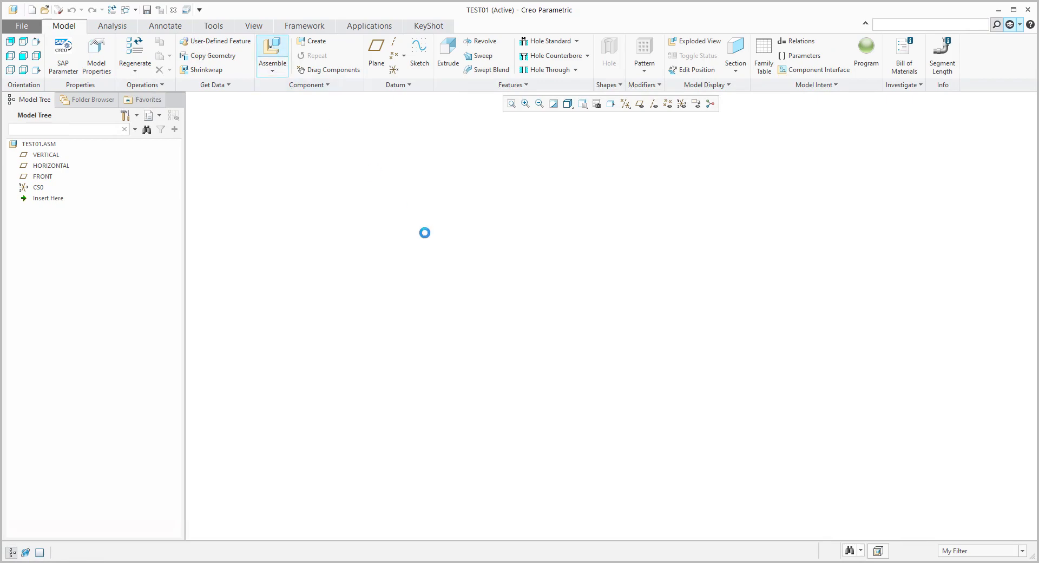
- Assemble q1.prt from In Session using the Default constraint
left_click(258, 214)
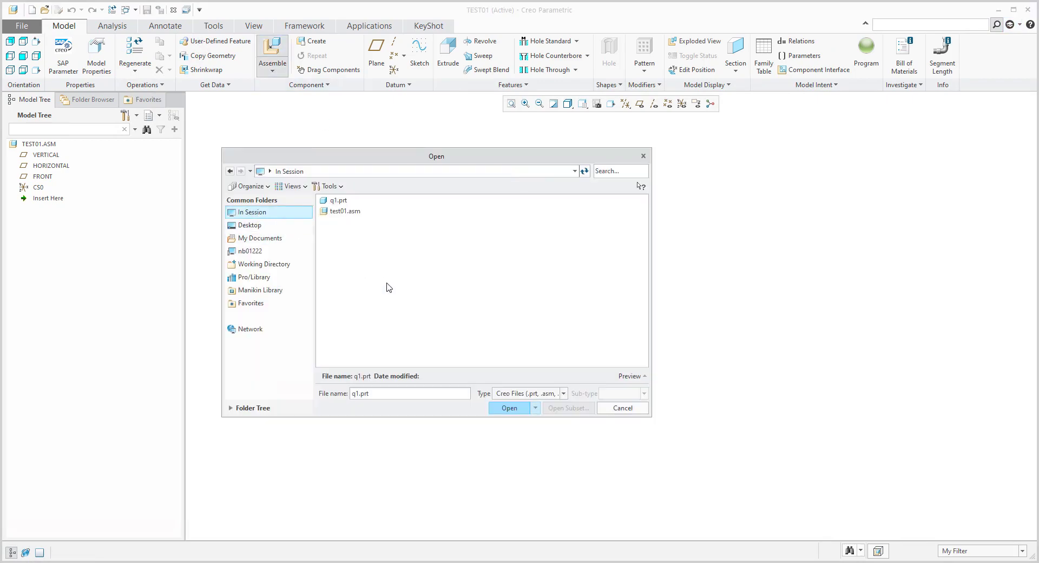
double_click(338, 201)
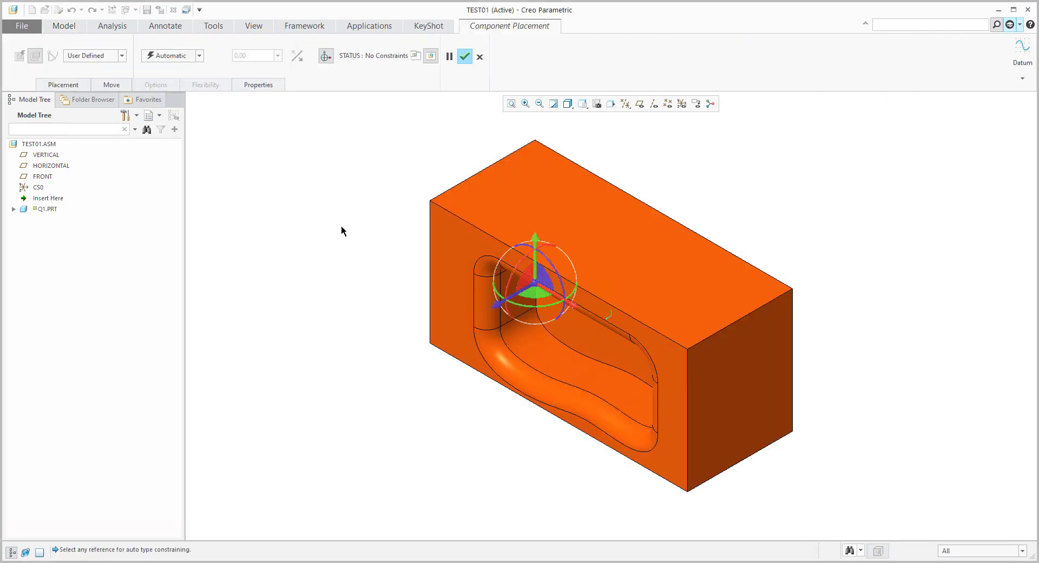
left_click(172, 55)
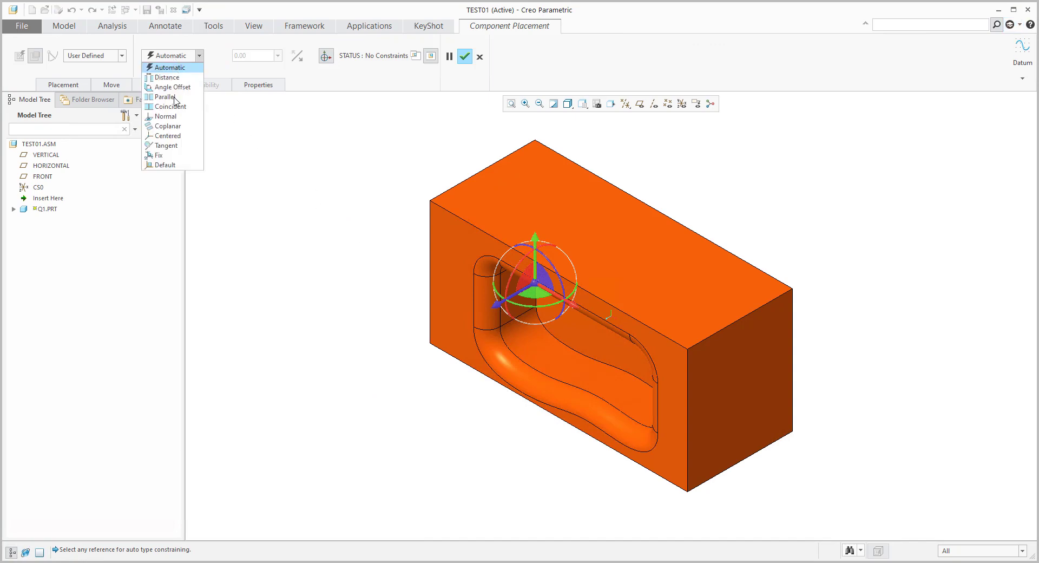
left_click(164, 165)
middle_click(528, 308)
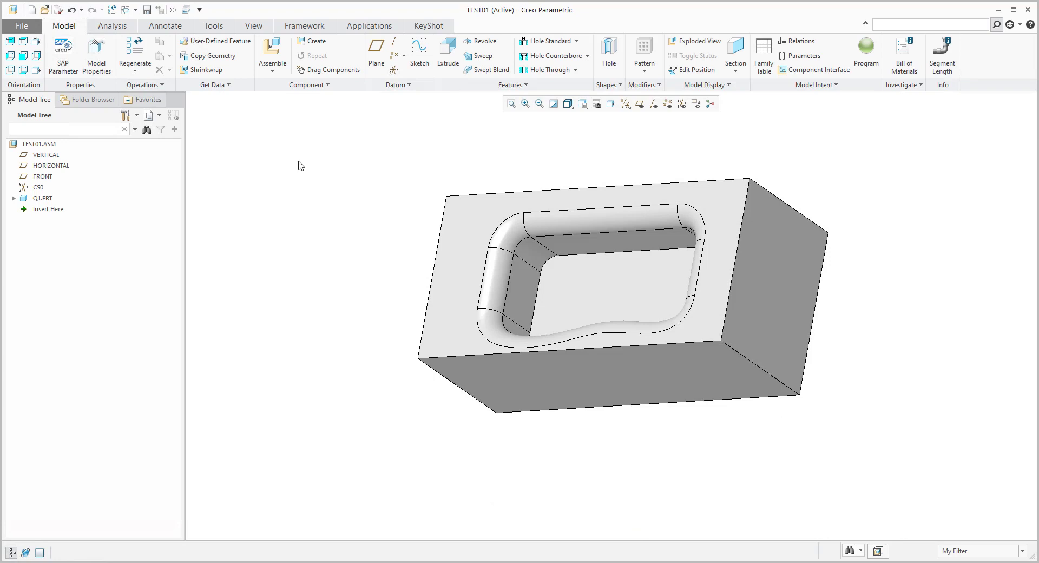
- Add TEST01.PRT as an empty new part and activate it from the Model Tree
left_click(315, 43)
type("test01")
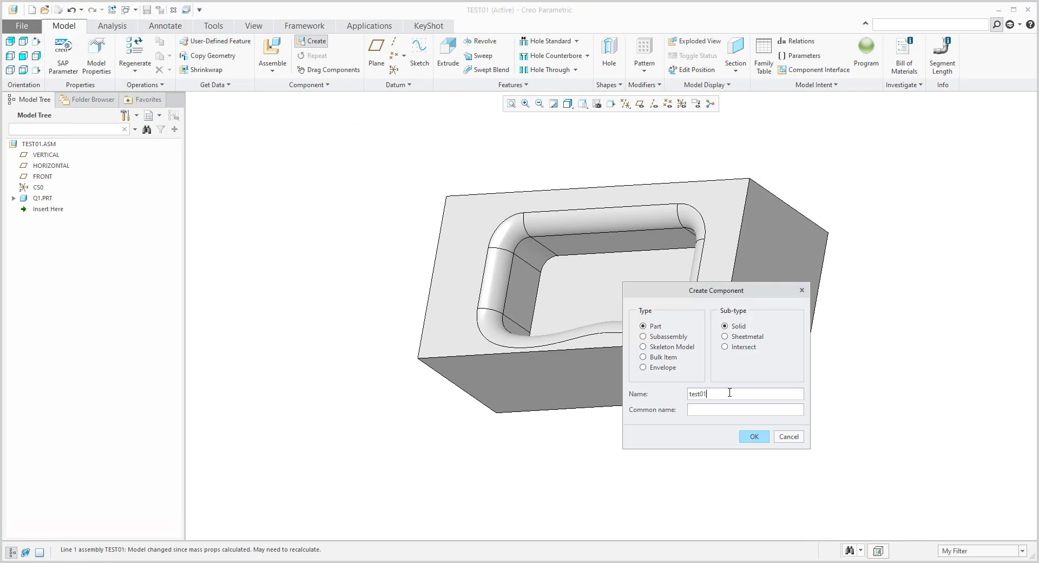
key("Return")
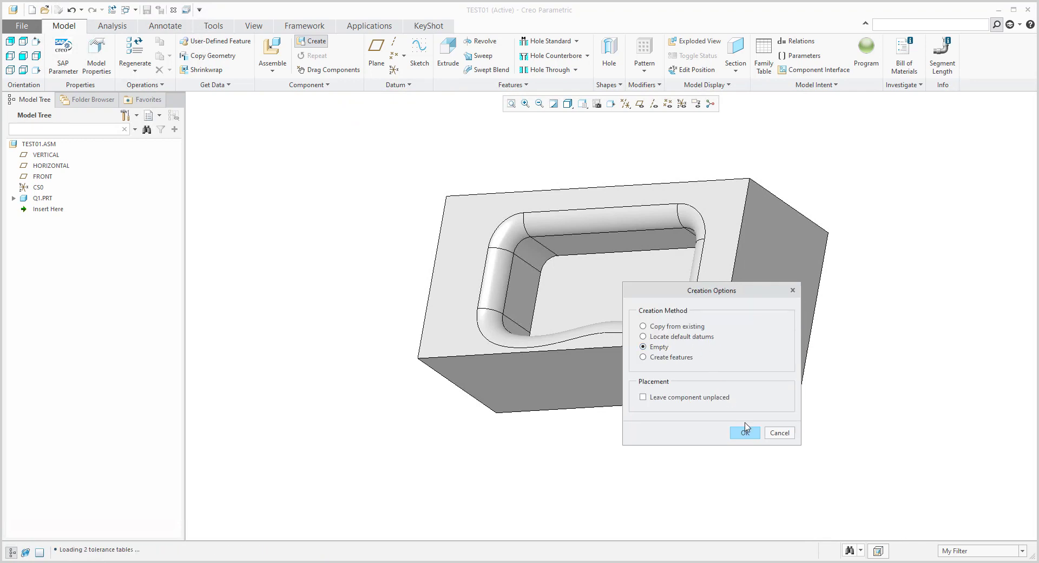
left_click(745, 432)
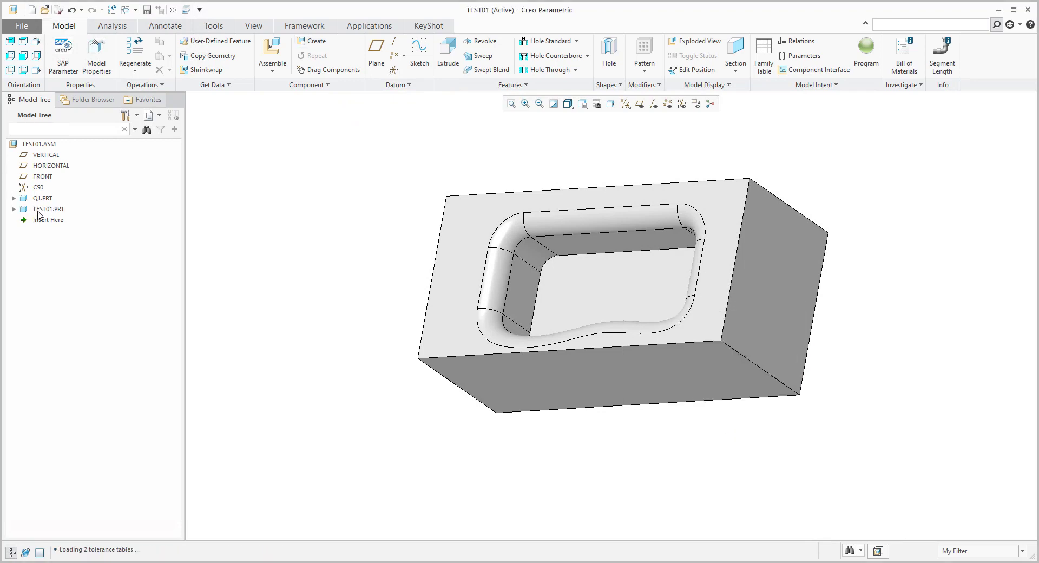
left_click(39, 209)
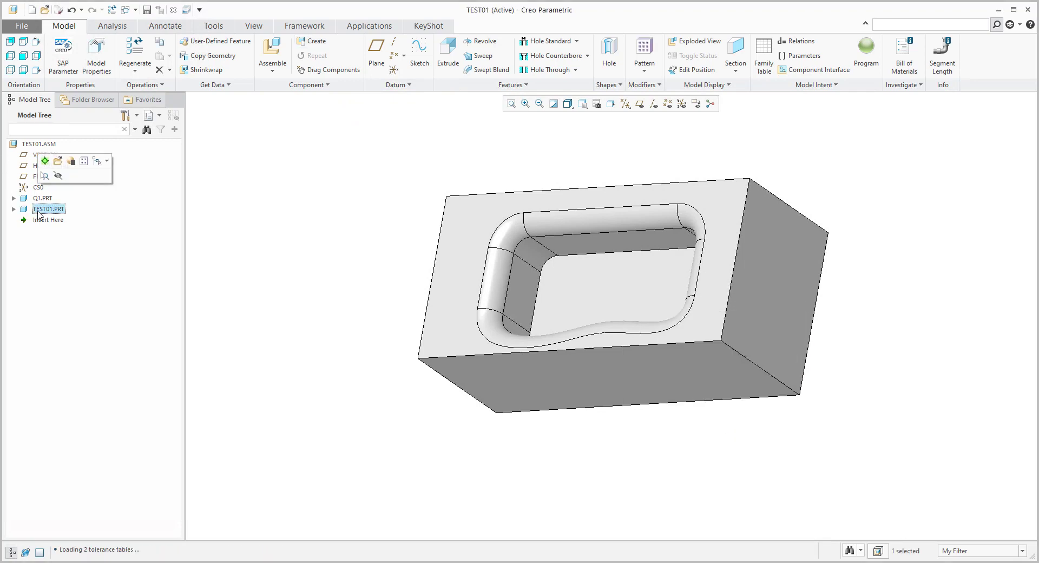
left_click(45, 161)
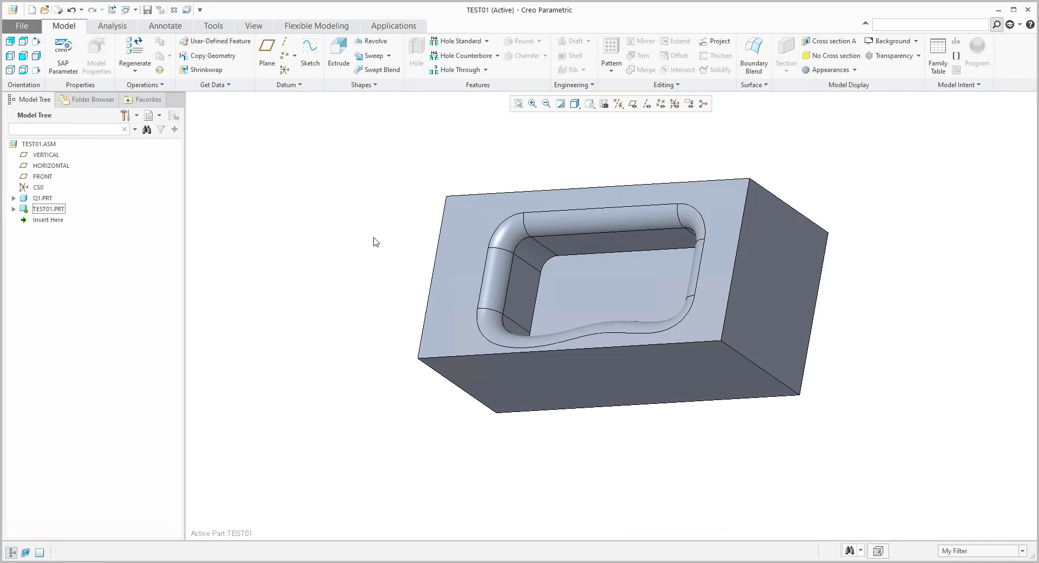
- Start a surface sweep along the pocket's top edge chain, including its corner edges
left_click(372, 58)
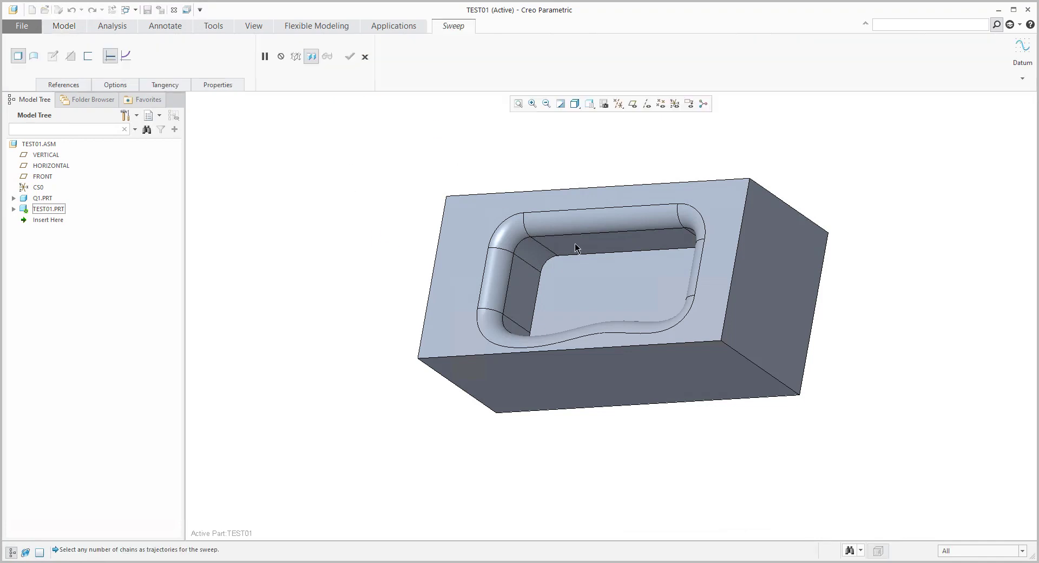
left_click(583, 234)
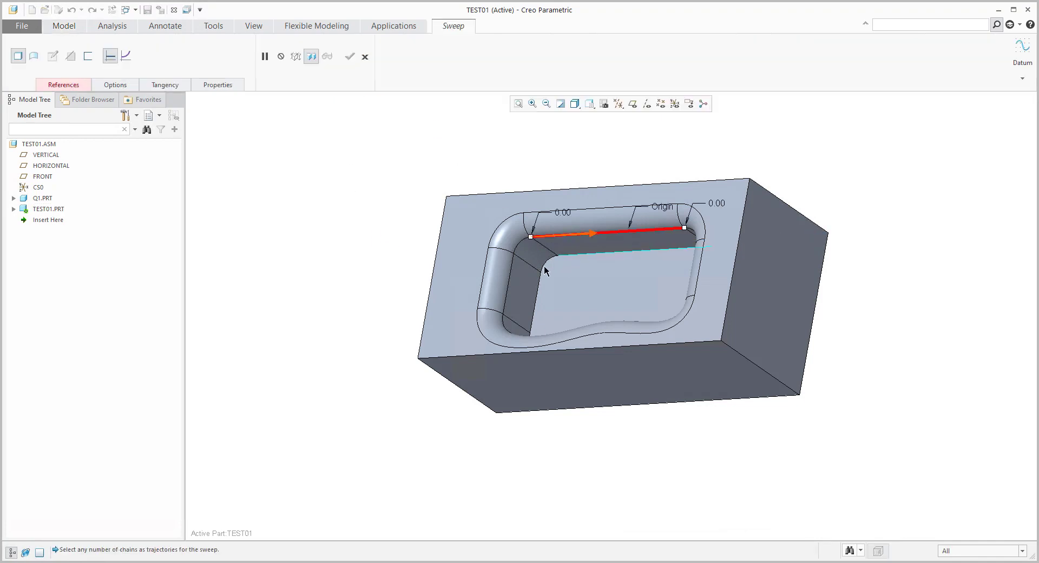
left_click(520, 250, "shift")
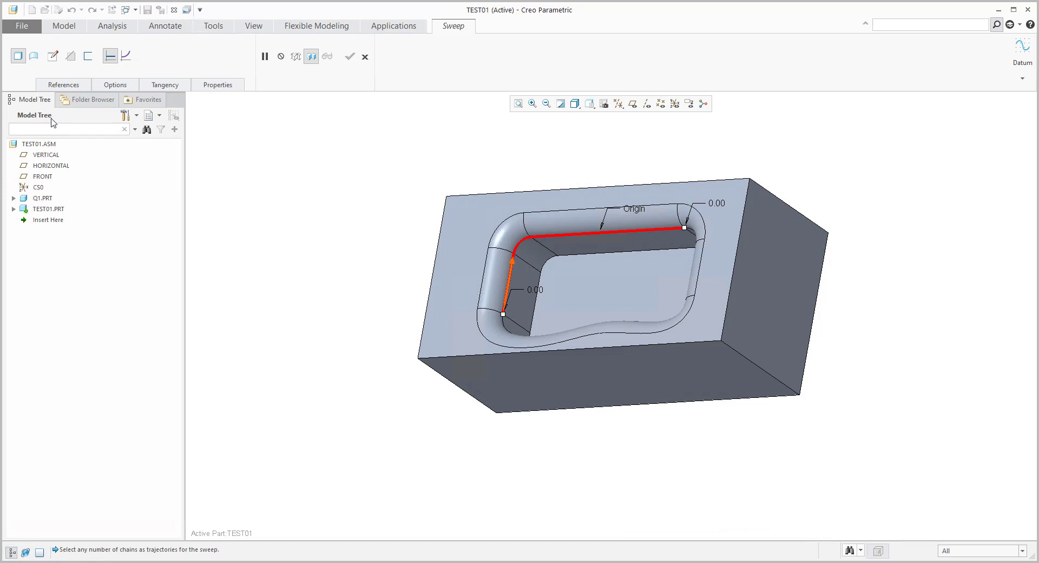
left_click(35, 60)
- Sketch the section: a short line from the pocket's rounded edge, then an arc to the block's top edge
left_click(51, 59)
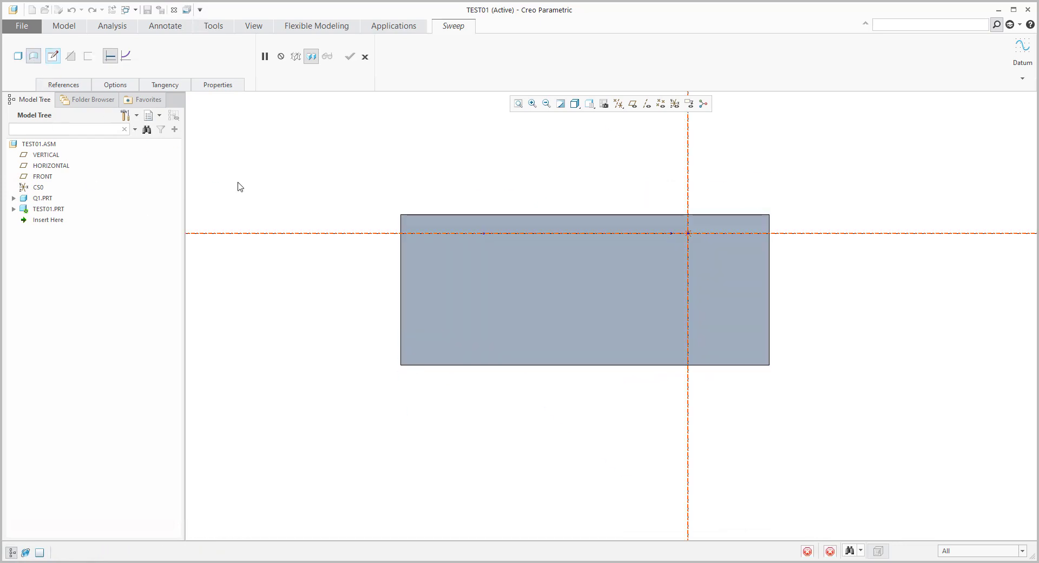
left_click(682, 103)
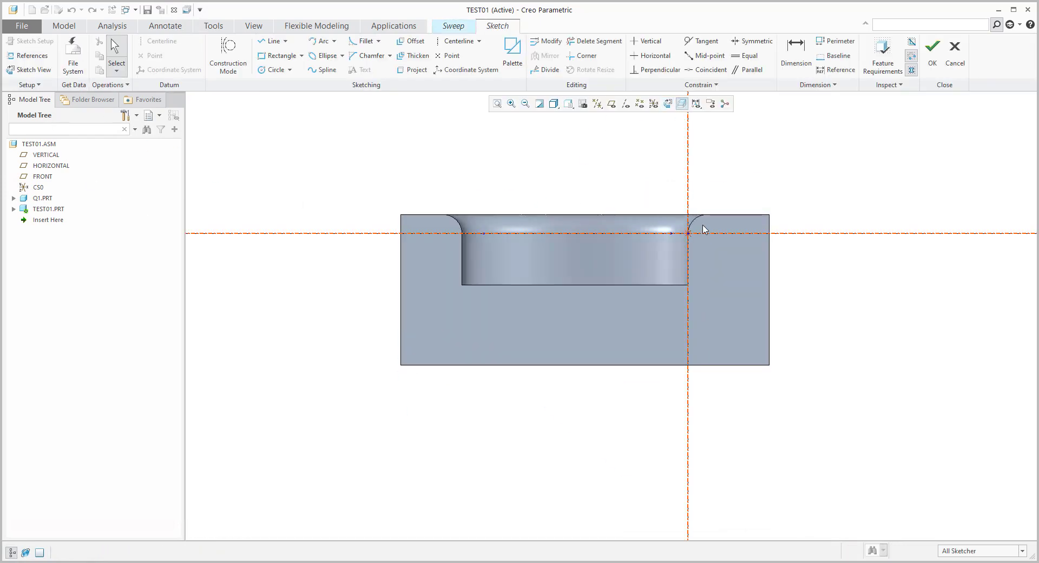
scroll(703, 228, "up", 5)
key("l")
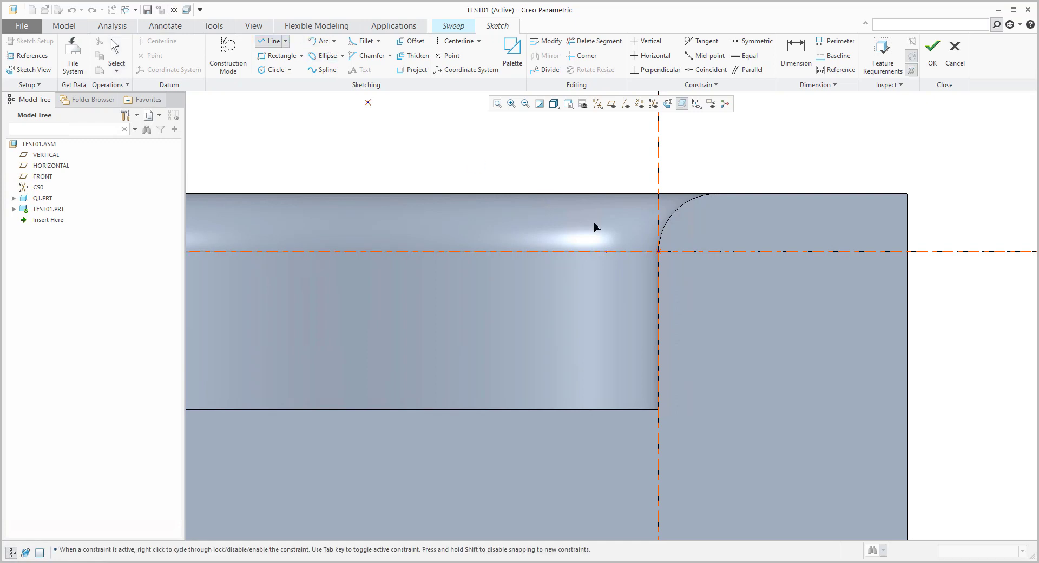
left_click(658, 244)
left_click(687, 222)
left_click(319, 42)
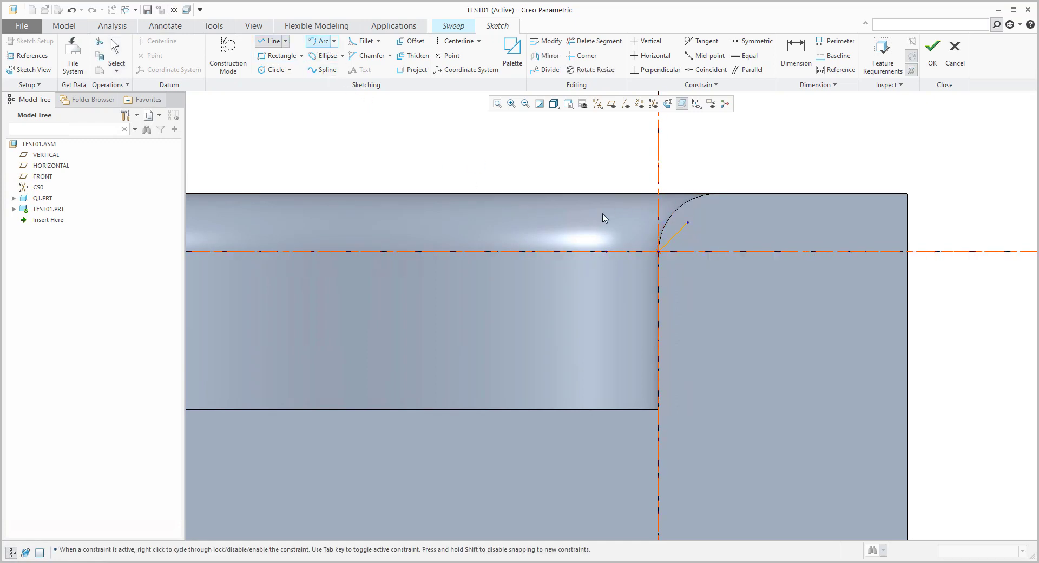
left_click(687, 222)
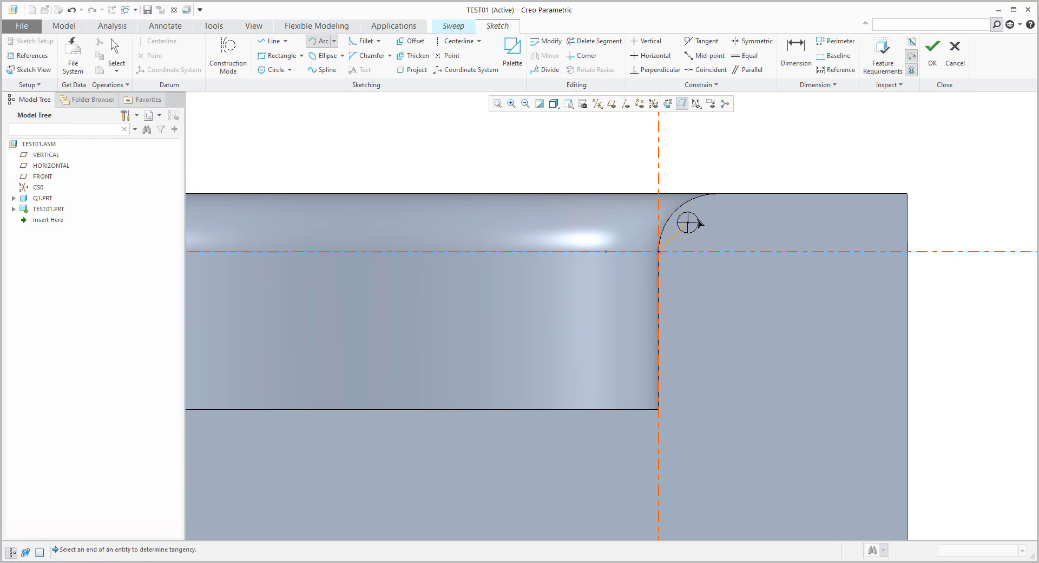
left_click(699, 196)
middle_click(700, 196)
scroll(709, 190, "down", 8)
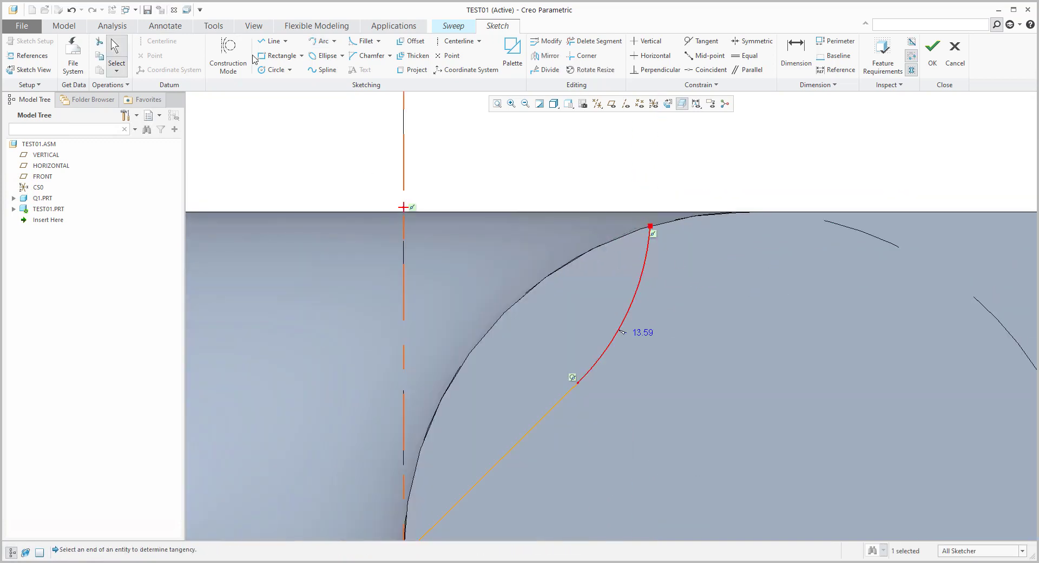
- Add a second arc above and to the right, reshape it, and accept the section sketch
left_click(323, 43)
left_click(650, 226)
left_click(727, 139)
middle_click(752, 147)
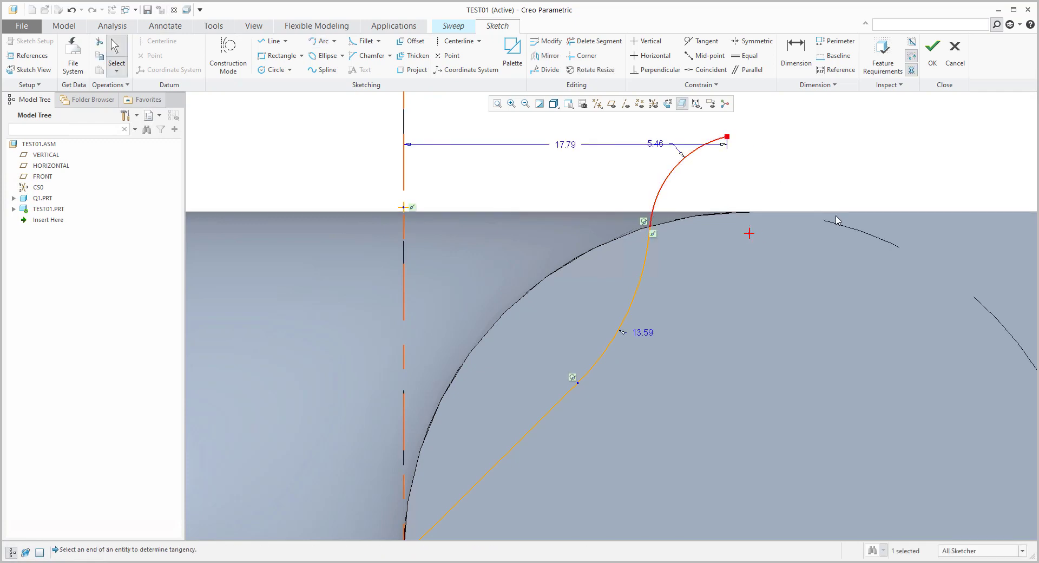
scroll(757, 236, "down", 6)
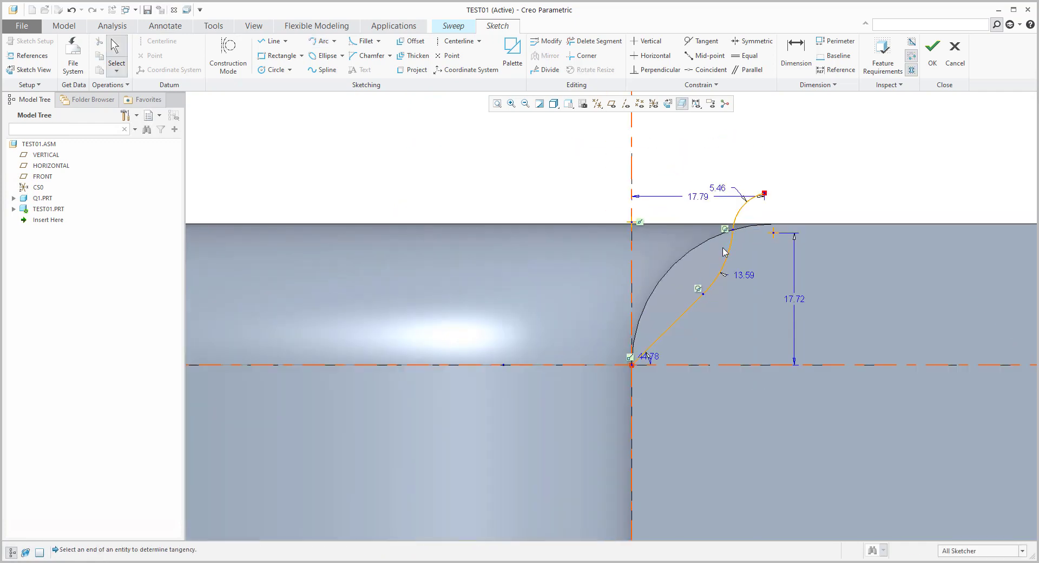
scroll(733, 238, "up", 4)
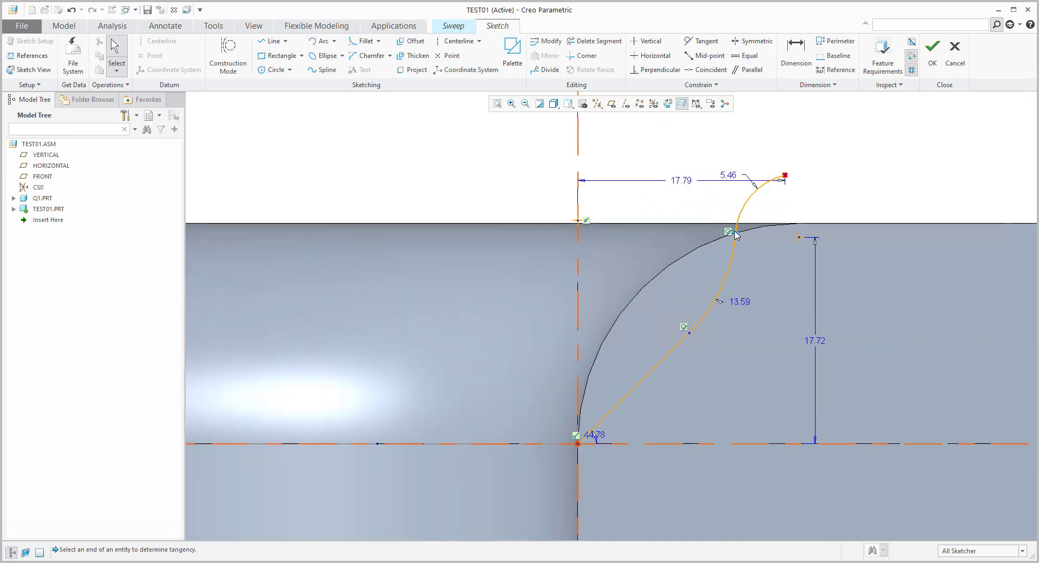
left_click(734, 246)
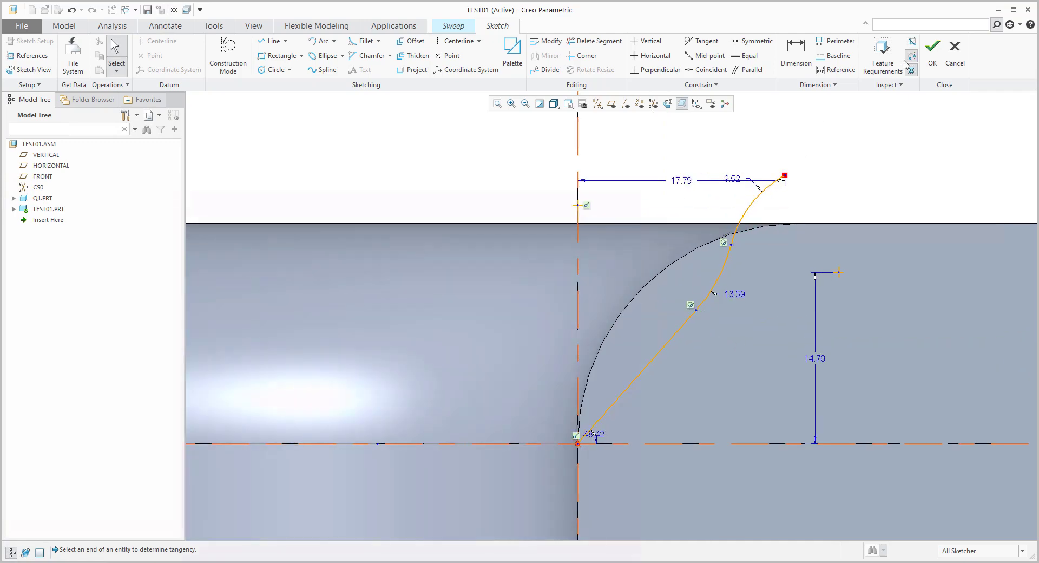
left_click(932, 53)
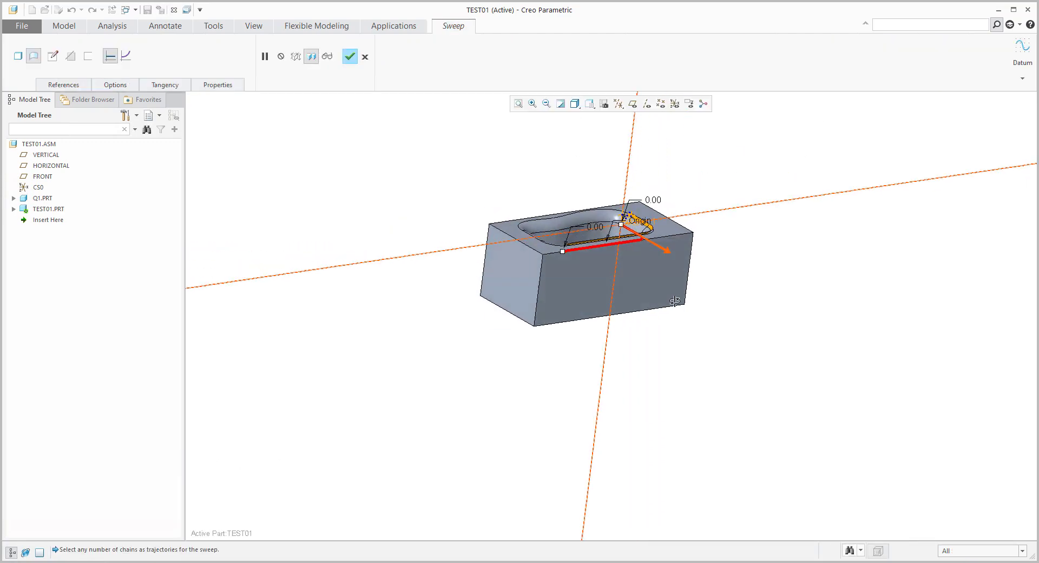
- Complete Sweep 1, then inspect the surface in TEST01.PRT's own window and close it
mouse_move(644, 217)
middle_mouse_down()
mouse_move(731, 243)
mouse_move(655, 201)
mouse_move(649, 210)
middle_mouse_up()
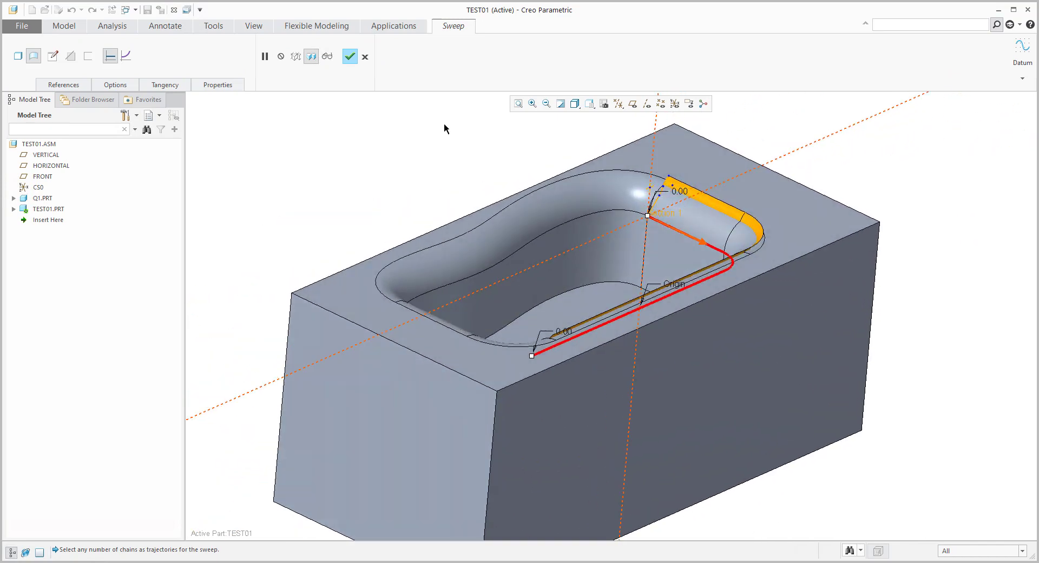
left_click(350, 57)
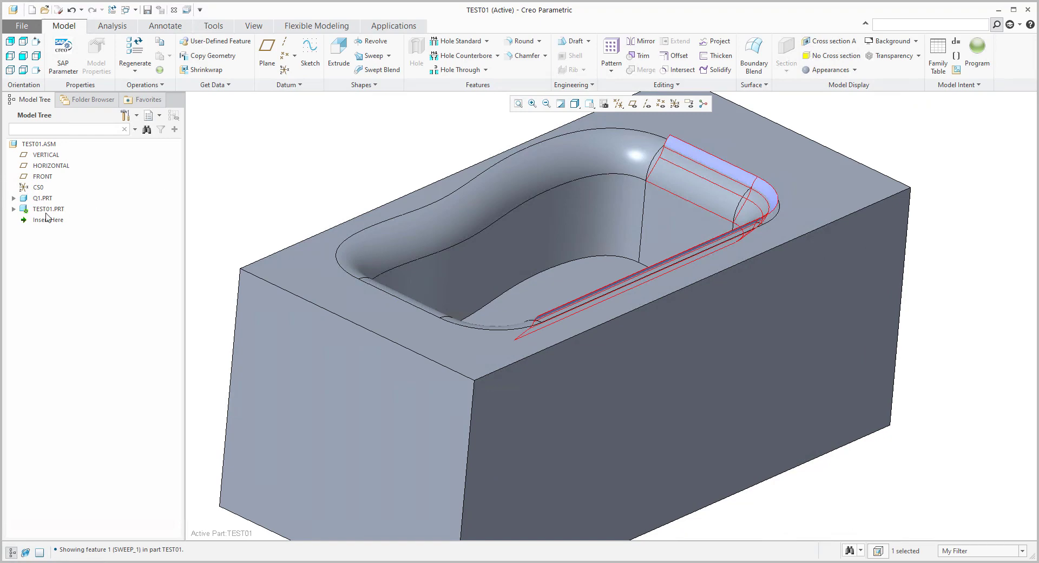
left_click(48, 209)
left_click(59, 154)
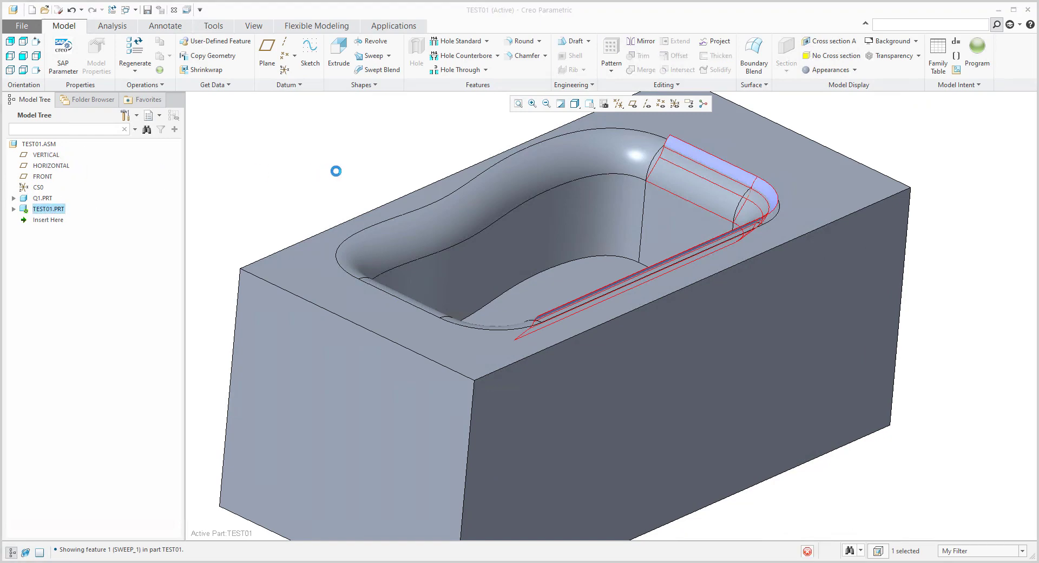
middle_click_drag(415, 236, 350, 227)
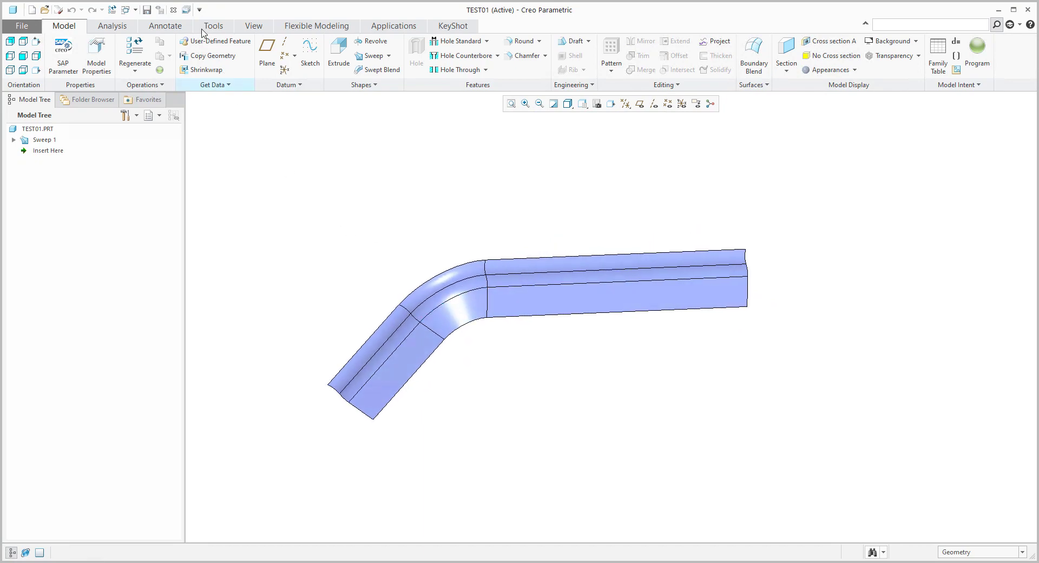
left_click(174, 10)
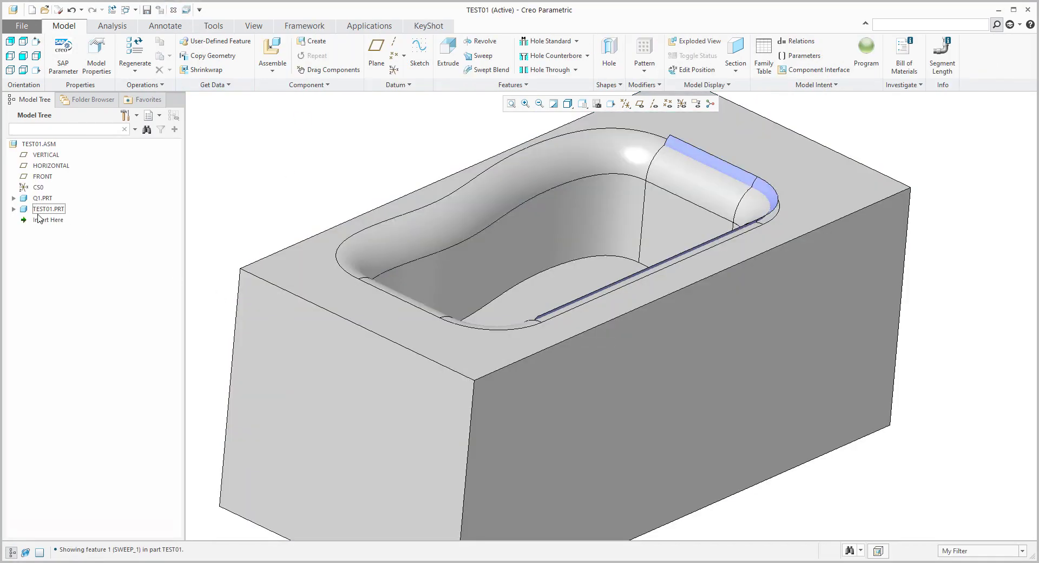
- Redefine Sweep 1, adding the remaining corner edges so the trajectory loops the entire rim
left_click(14, 209)
left_click(54, 230)
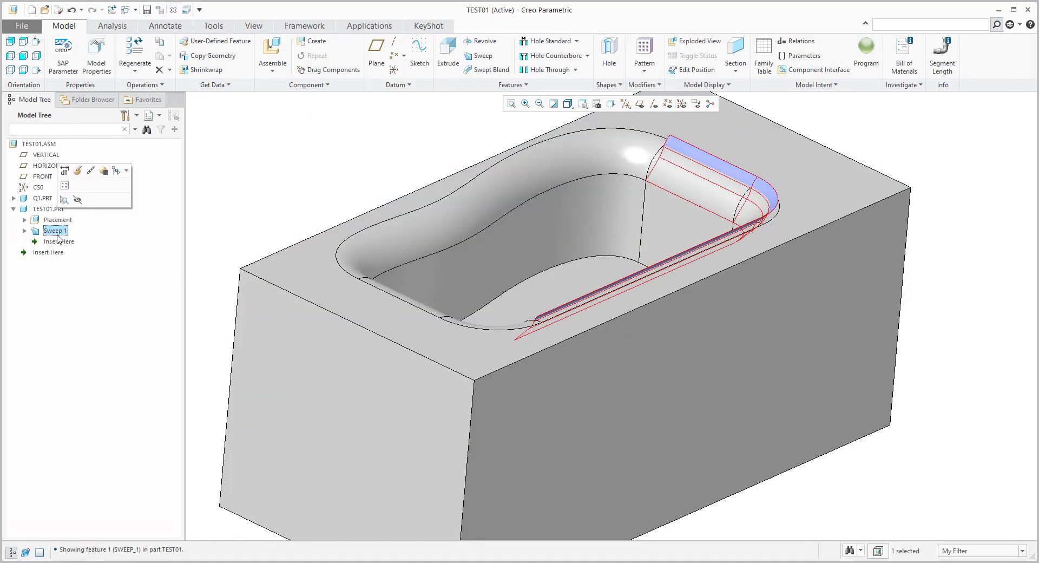
left_click(78, 172)
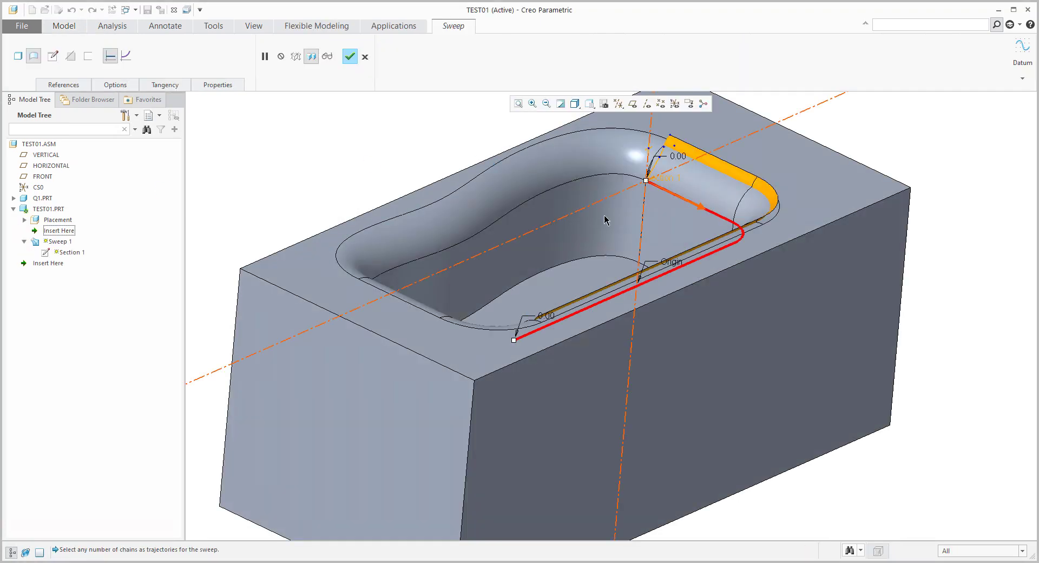
middle_click_drag(630, 179, 632, 206)
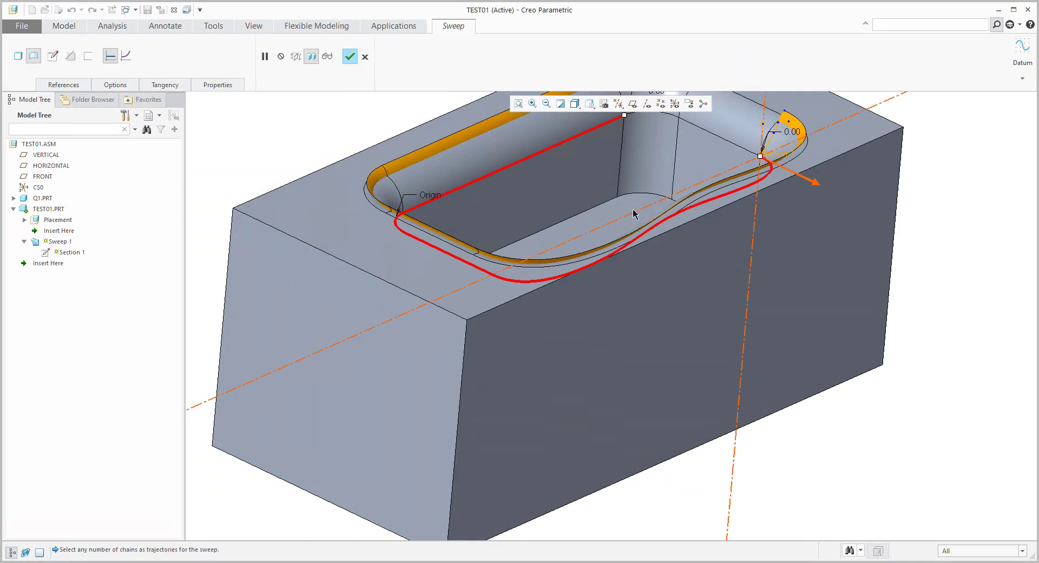
scroll(652, 309, "down", 4)
scroll(660, 238, "up", 6)
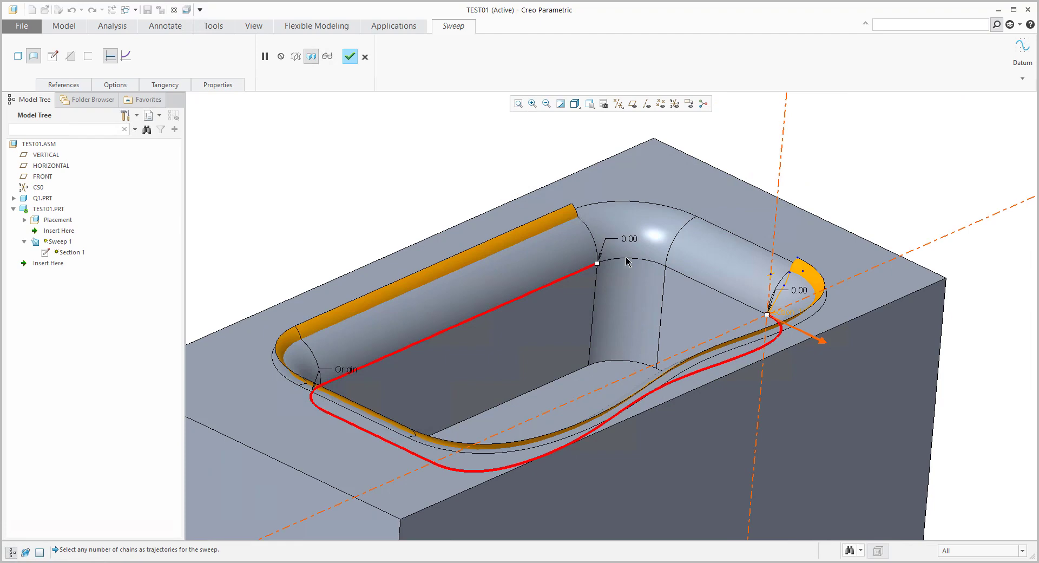
left_click(649, 264, "shift")
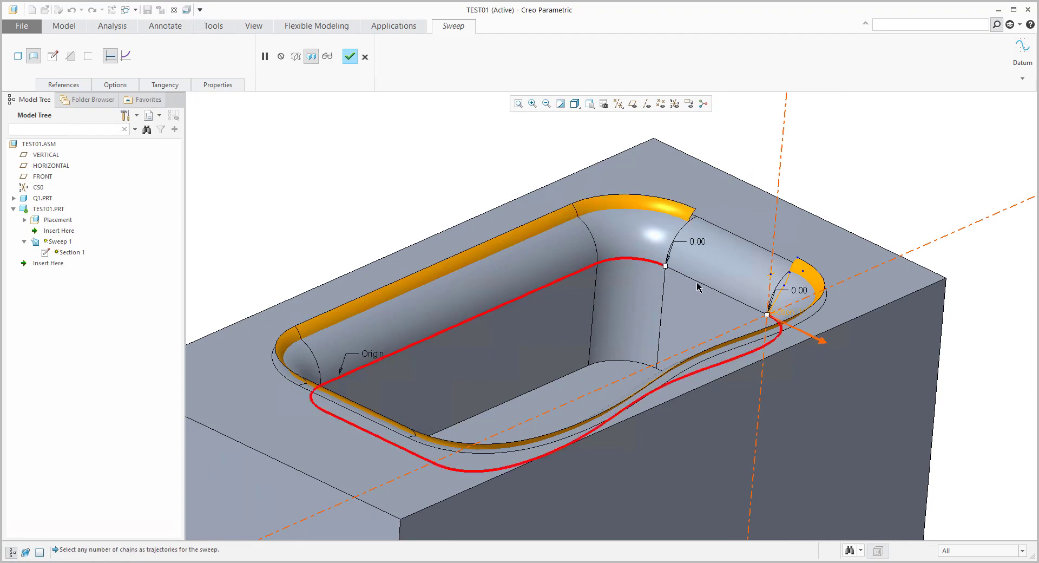
left_click(697, 286, "shift")
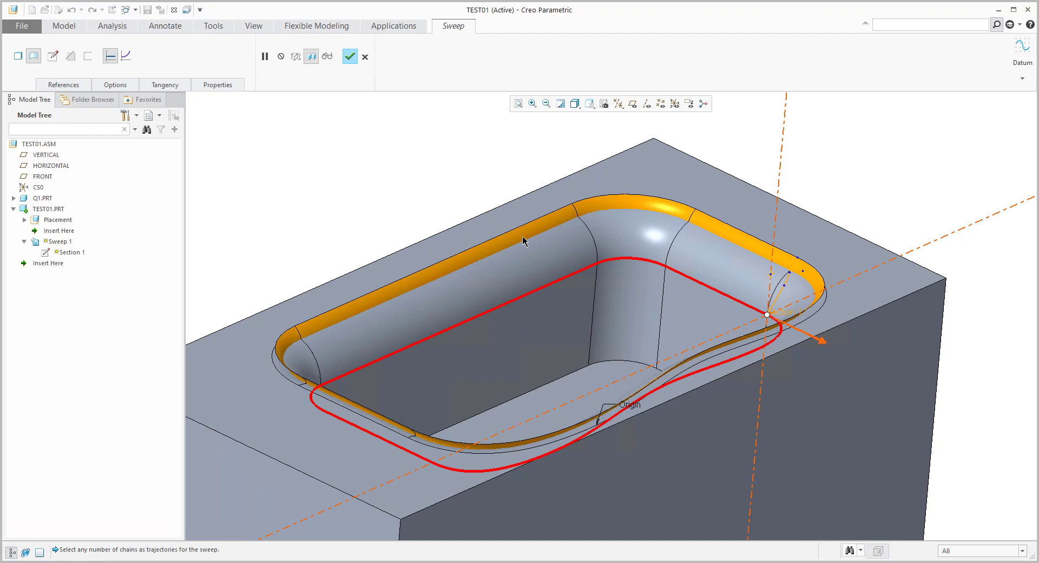
left_click(349, 56)
middle_click_drag(575, 195, 618, 214)
key("ctrl+d")
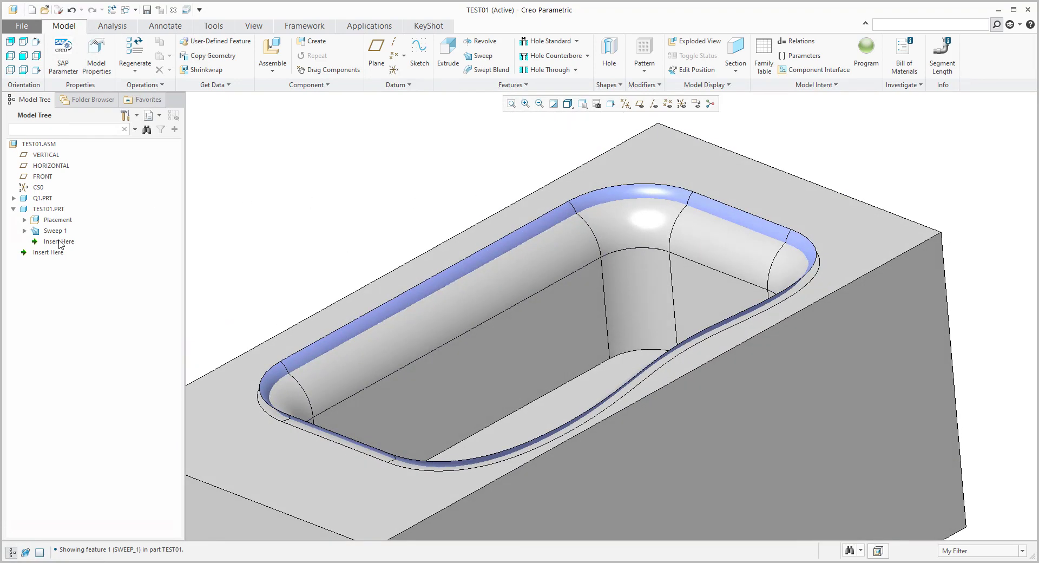
- View TEST01.PRT in its own window, then make Q1.PRT the active part
left_click(52, 210)
left_click(76, 164)
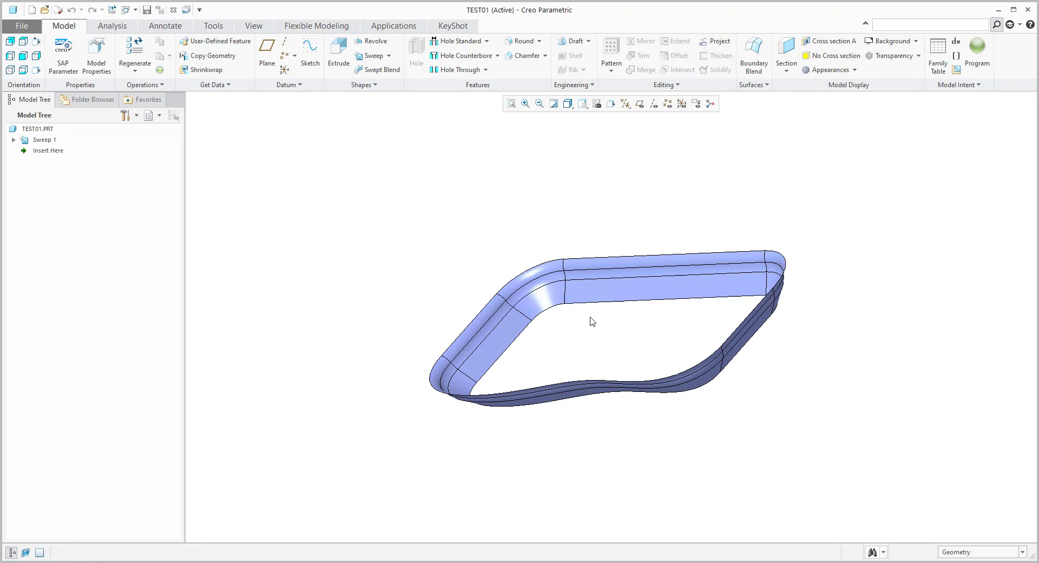
left_click(173, 10)
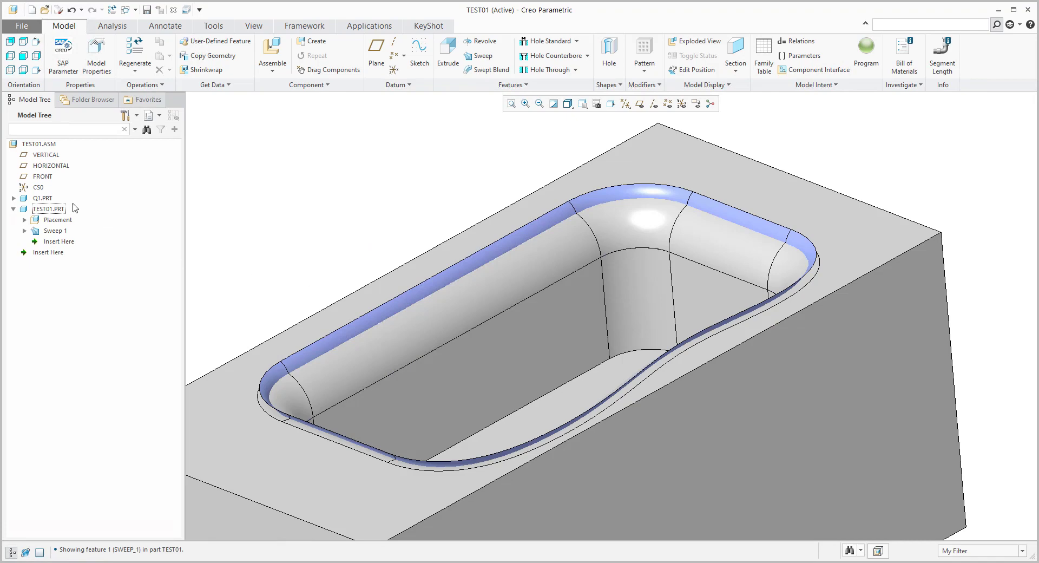
left_click(43, 199)
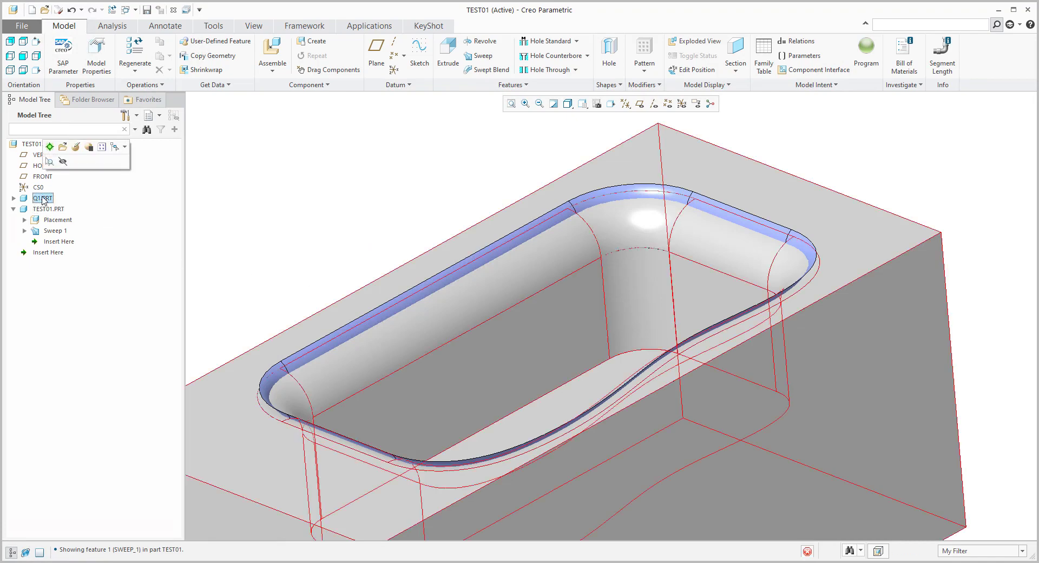
left_click(51, 148)
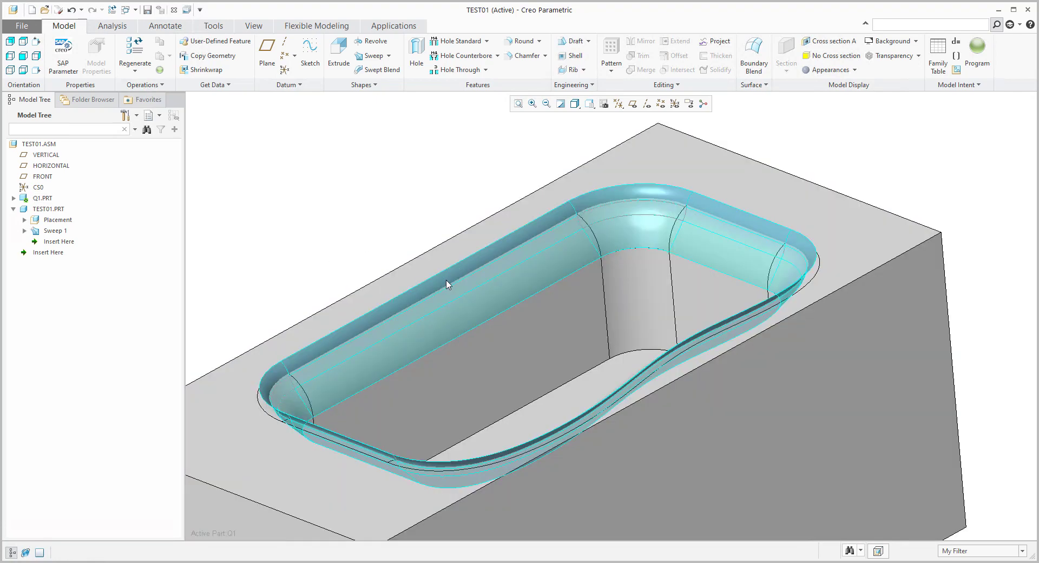
- Using the Surface selection filter, copy the straight Sweep 1 rim surface and paste it into Q1
left_click(448, 285)
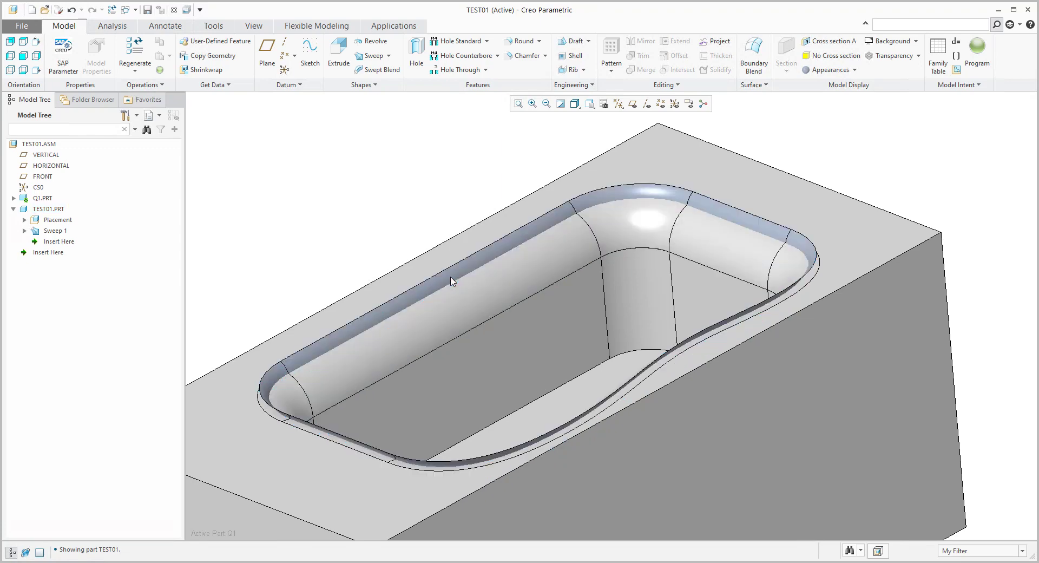
left_click(979, 550)
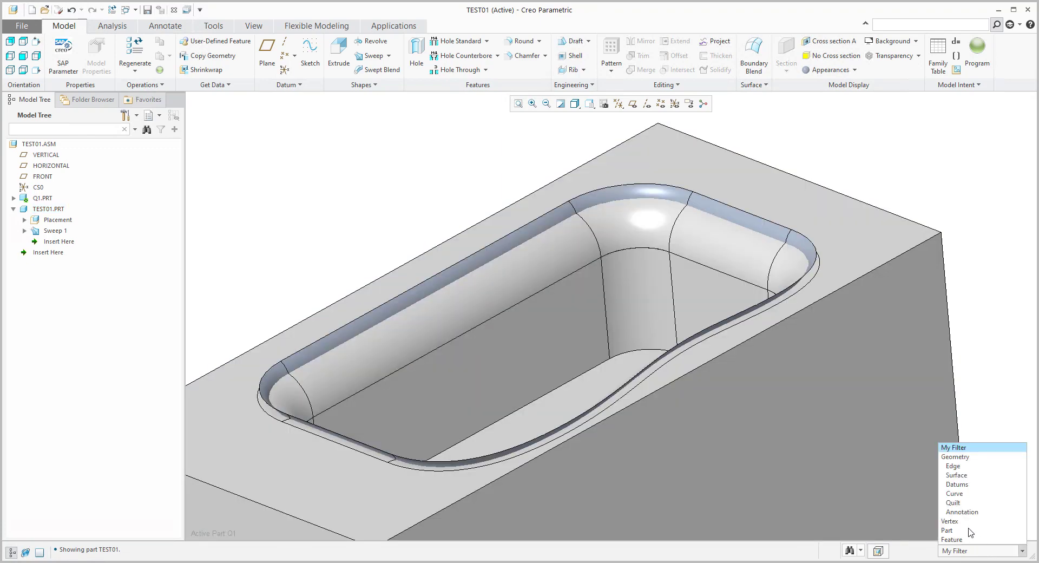
left_click(960, 474)
left_click(499, 257)
right_click(499, 257)
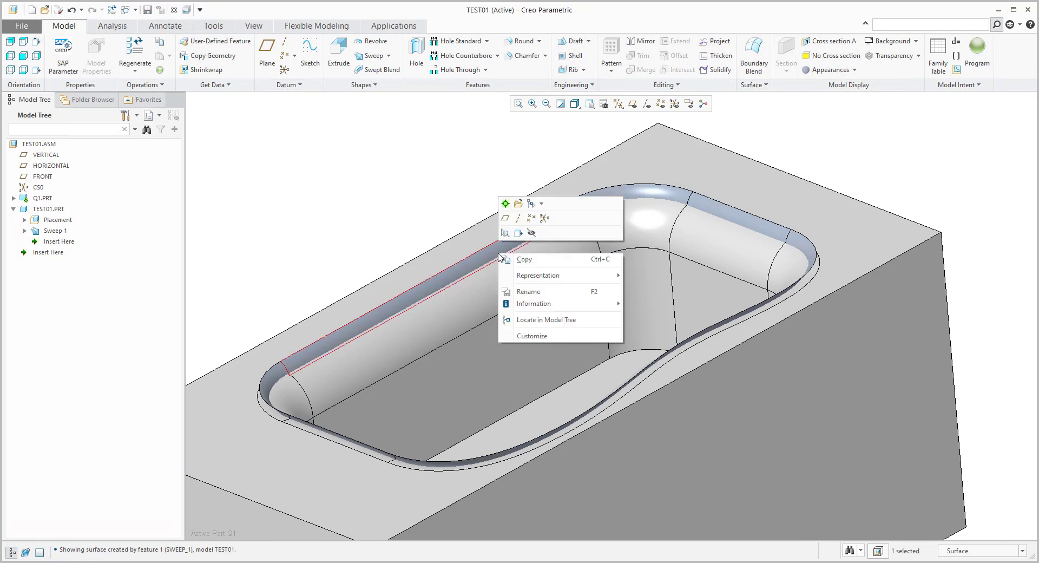
left_click(524, 259)
key("ctrl+v")
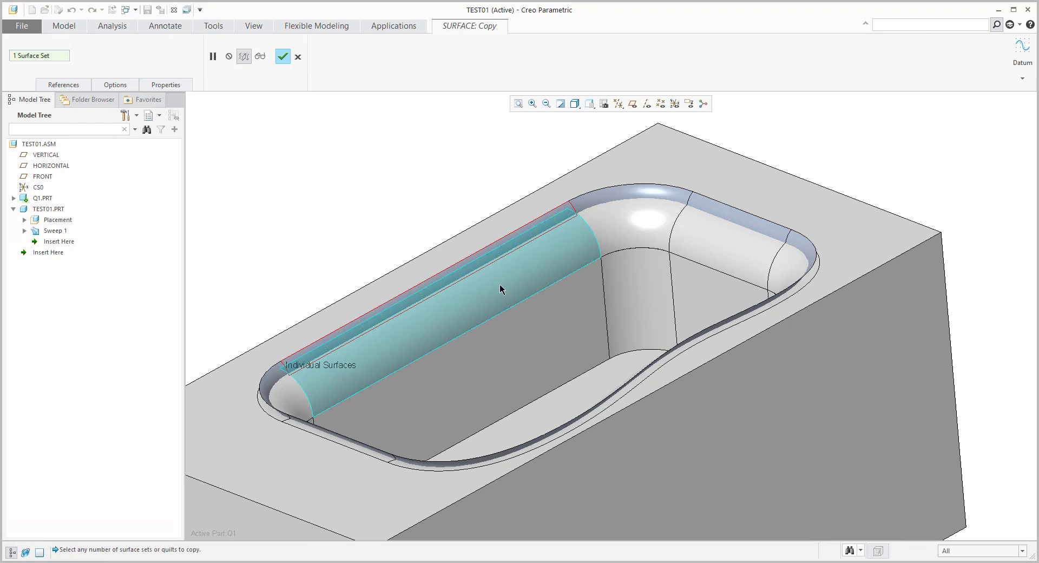
- Hide Q1.PRT to expose the sweep's rim surfaces
scroll(286, 376, "down", 3)
left_click(43, 199)
right_click(47, 200)
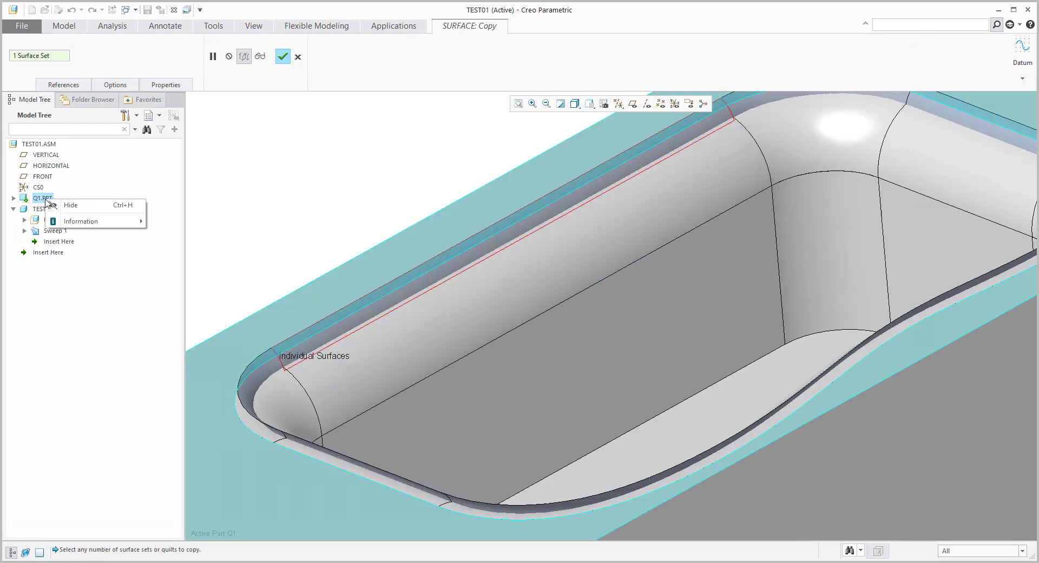
left_click(60, 207)
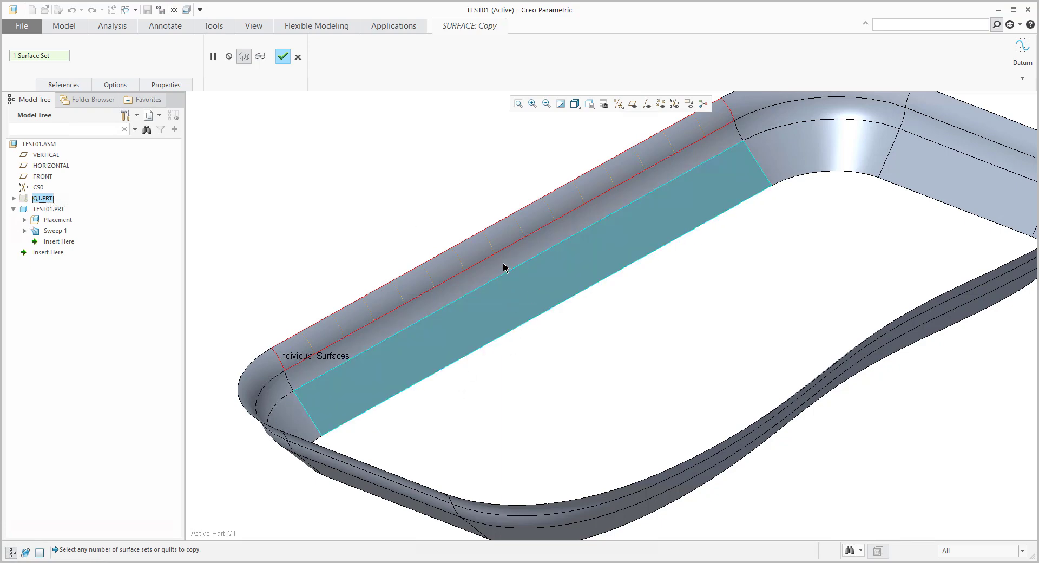
- Add the lower rim strip, corner surfaces and right-side bands to the surface copy
left_click(535, 294, "ctrl")
left_click(744, 124, "ctrl")
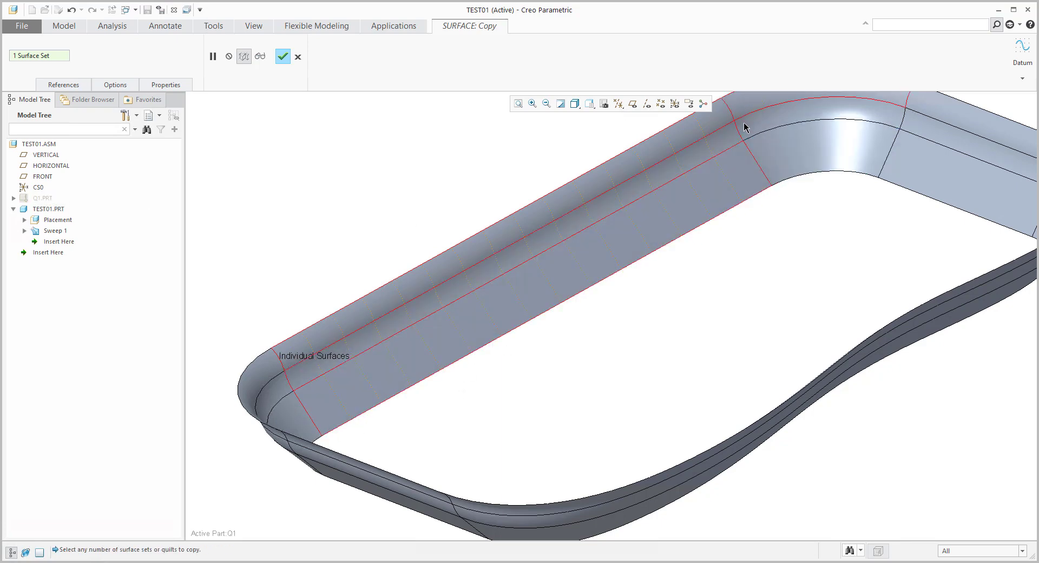
left_click(788, 153, "ctrl")
left_click(909, 170, "ctrl")
scroll(626, 216, "down", 5)
middle_click_drag(751, 215, 802, 183)
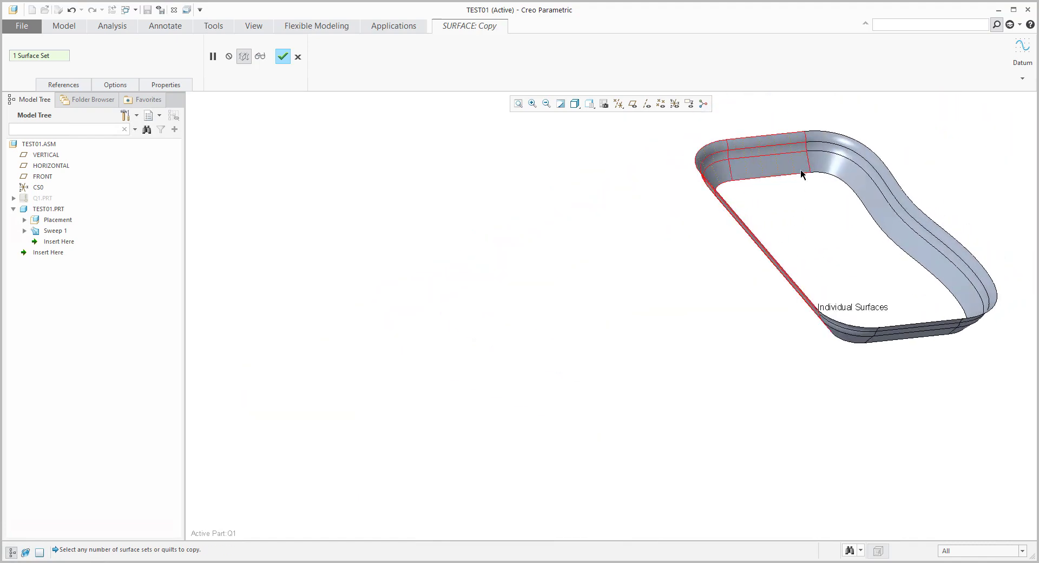
left_click(817, 138, "ctrl")
- Add the inner right face on the far side and complete the surface copy as COPY_1
middle_click_drag(793, 252, 661, 406)
left_click(728, 322, "ctrl")
scroll(731, 334, "up", 3)
scroll(729, 333, "up", 3)
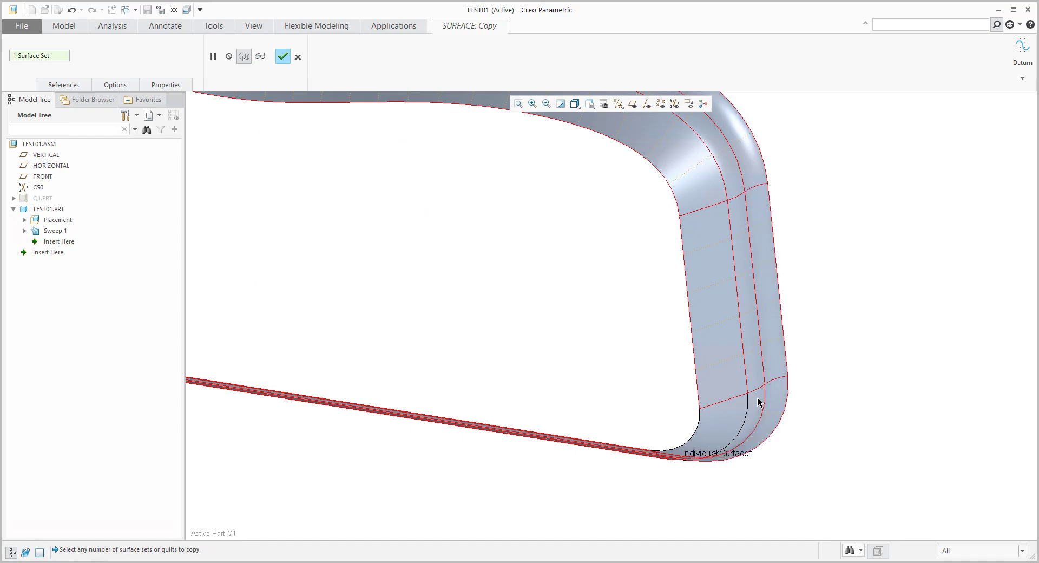
middle_click_drag(703, 410, 492, 413)
scroll(471, 392, "down", 5)
scroll(565, 396, "up", 4)
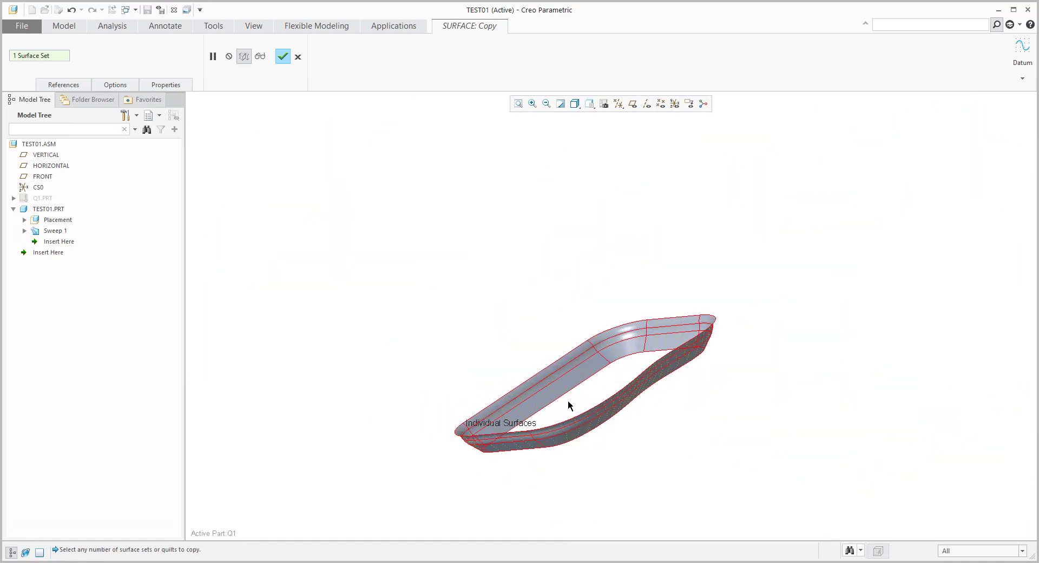
left_click(283, 56)
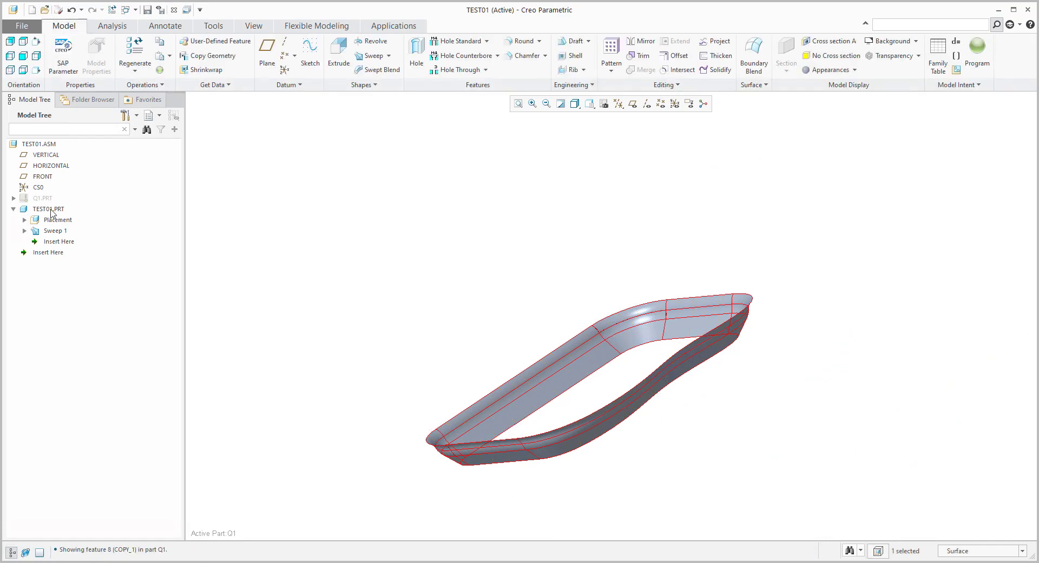
- Unhide Q1.PRT and open it in its own window
left_click(37, 198)
left_click(54, 147)
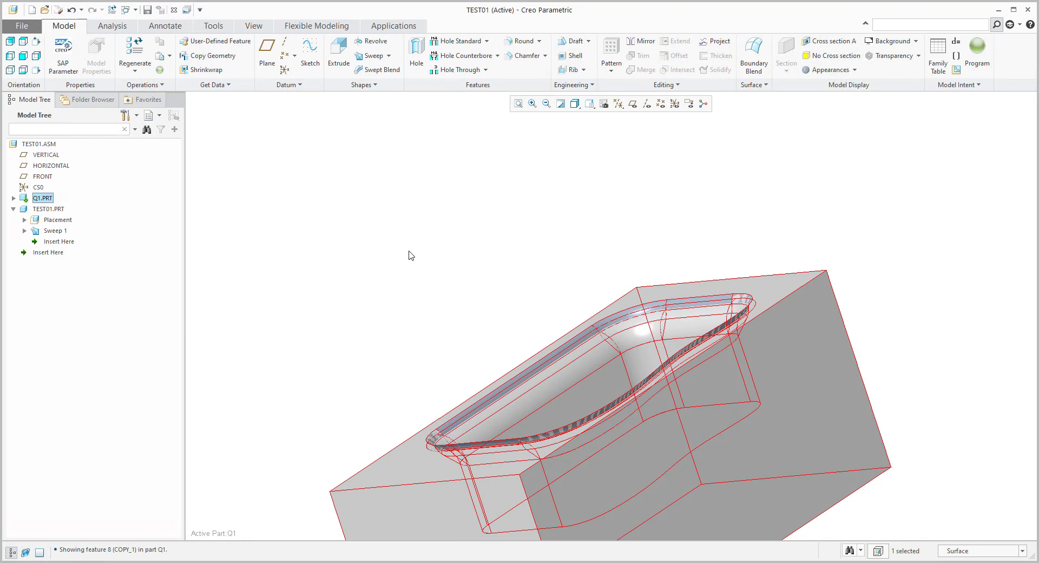
right_click(34, 201)
left_click(40, 165)
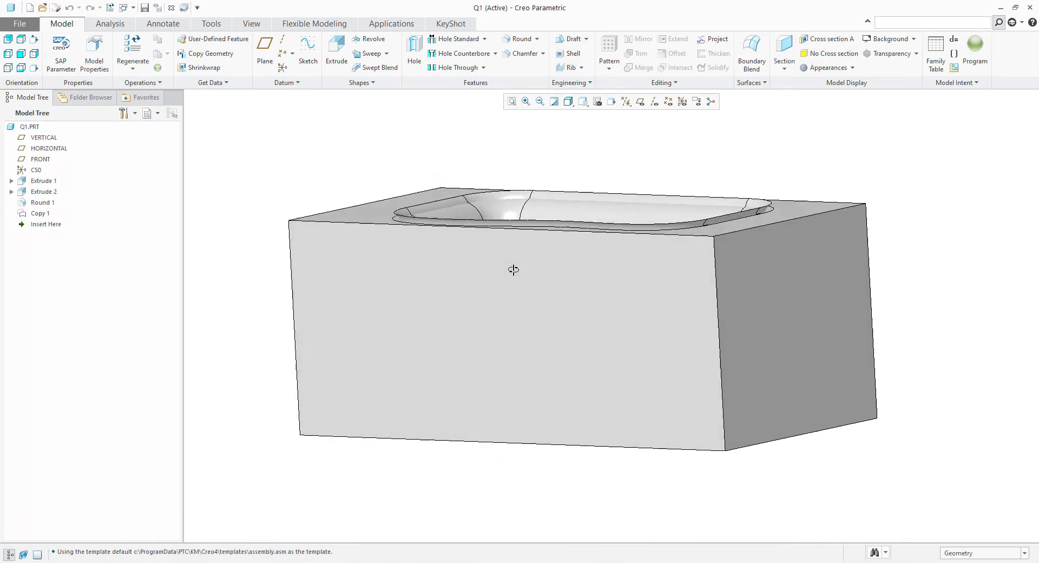
- Select Copy 1 in the default view and start a Solidify feature on it
left_click(39, 214)
key("ctrl+d")
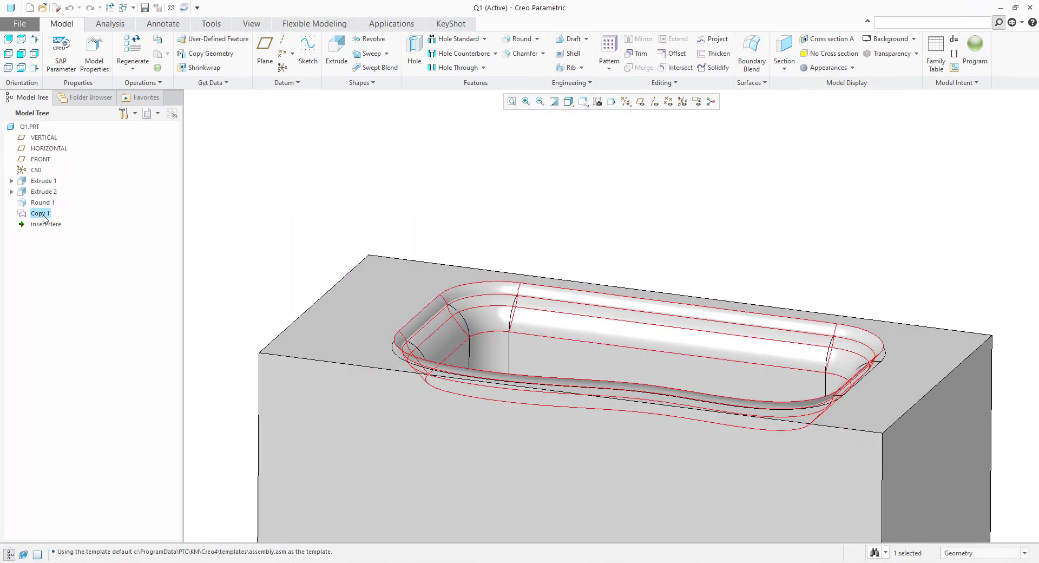
left_click(715, 67)
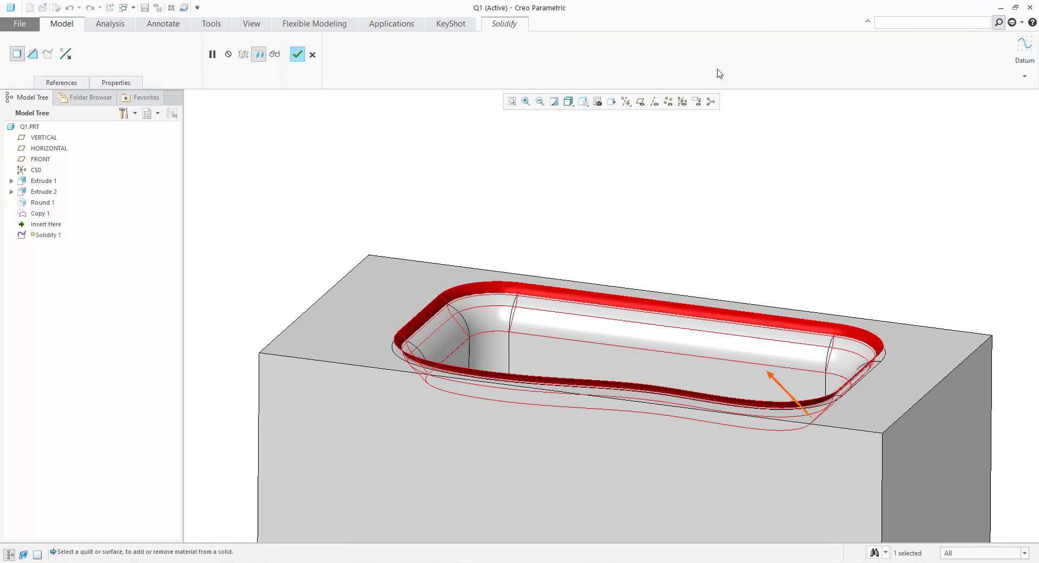
- Set Solidify 1 to remove material, finish it, and orbit to inspect the recessed rim lip
left_click(33, 54)
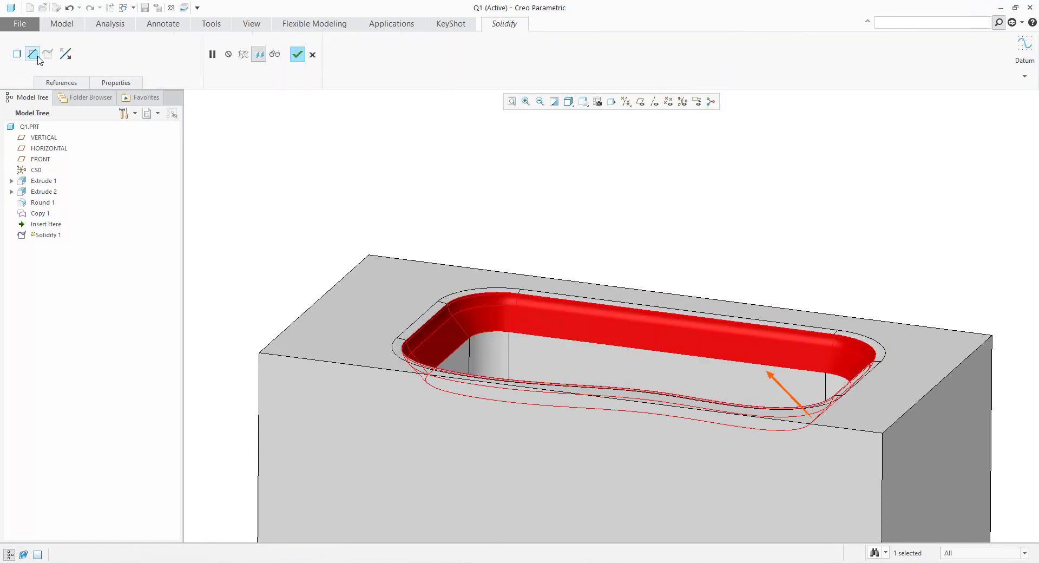
middle_click(547, 240)
middle_click_drag(633, 230, 675, 269)
middle_click_drag(738, 295, 499, 253, "shift")
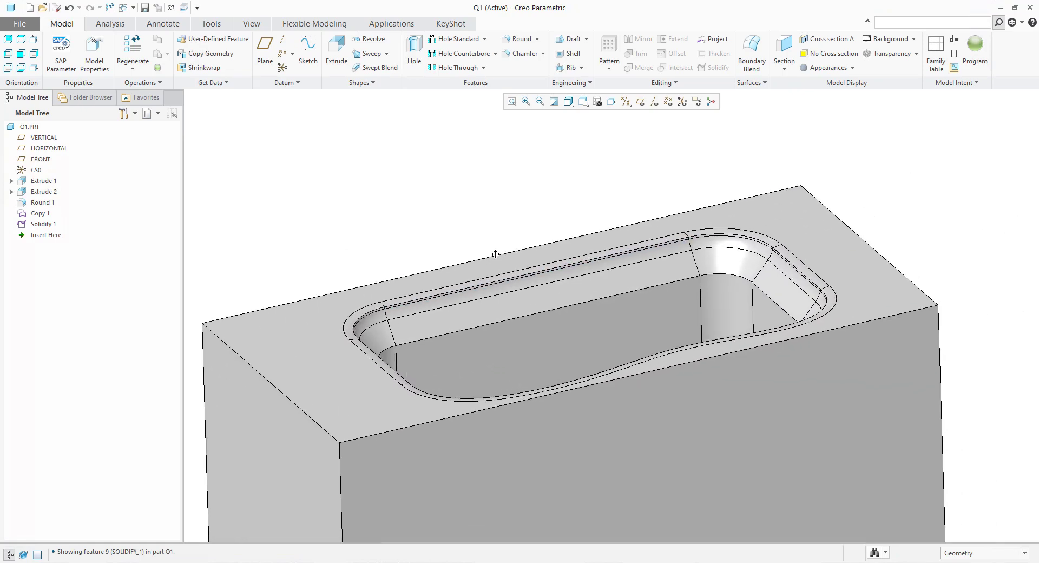
middle_click_drag(574, 318, 576, 323)
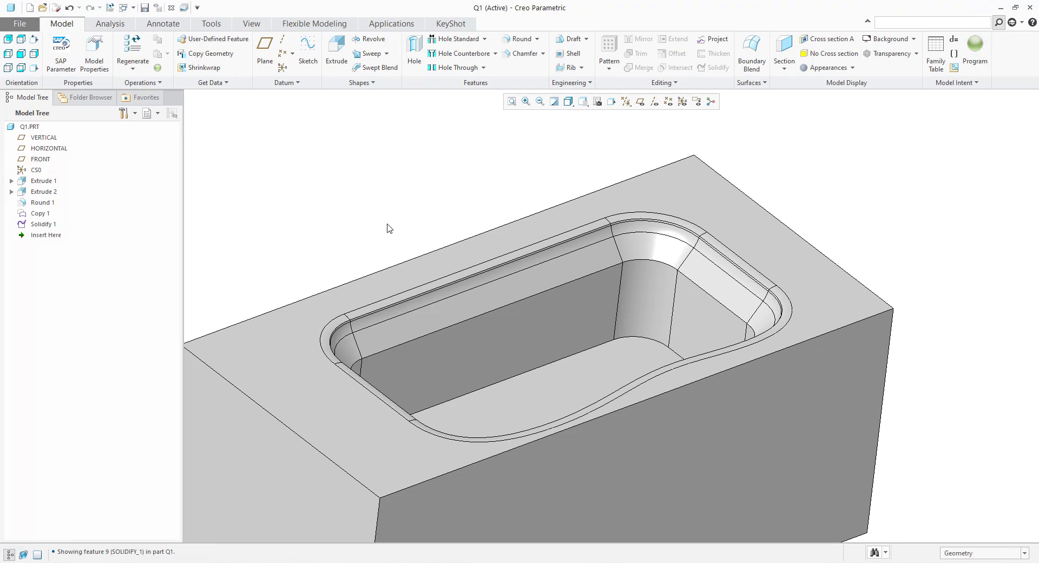
- Collapse Solidify 1 and Copy 1 into Incremental Geometry id 447, then close the Q1 window
left_click(43, 224)
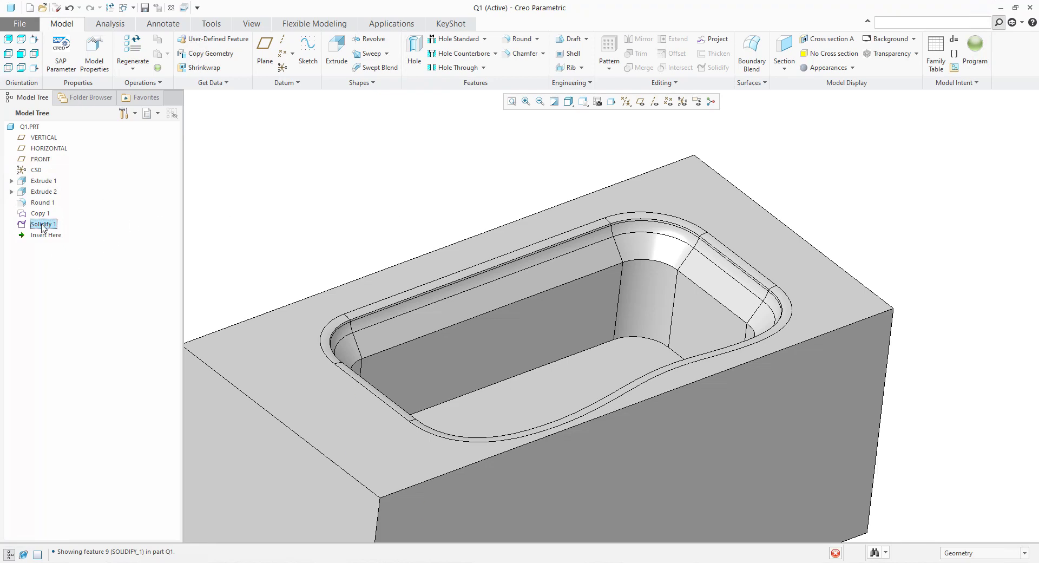
left_click(43, 214, "ctrl")
left_click(671, 82)
left_click(628, 155)
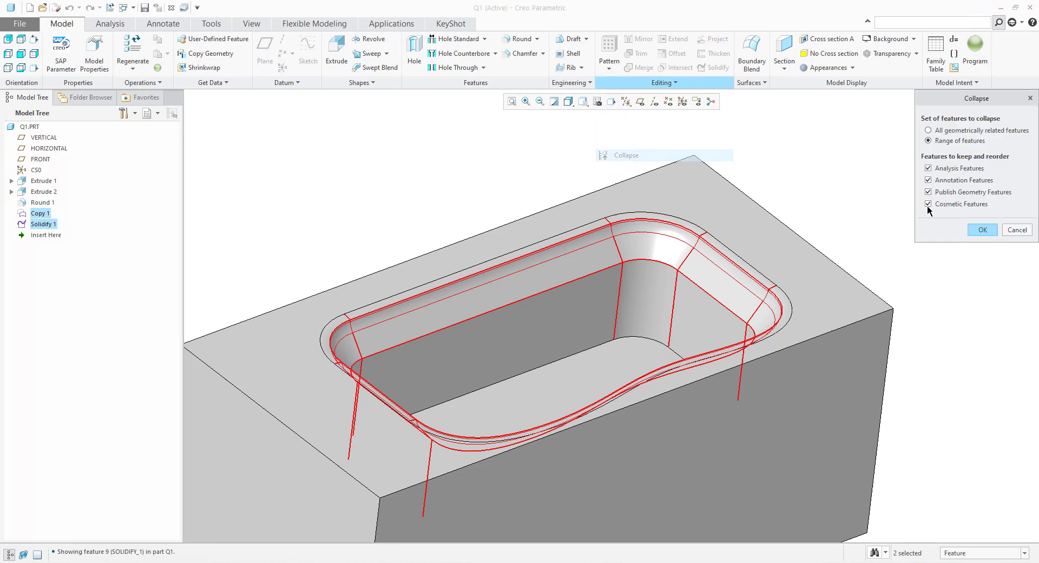
left_click(982, 230)
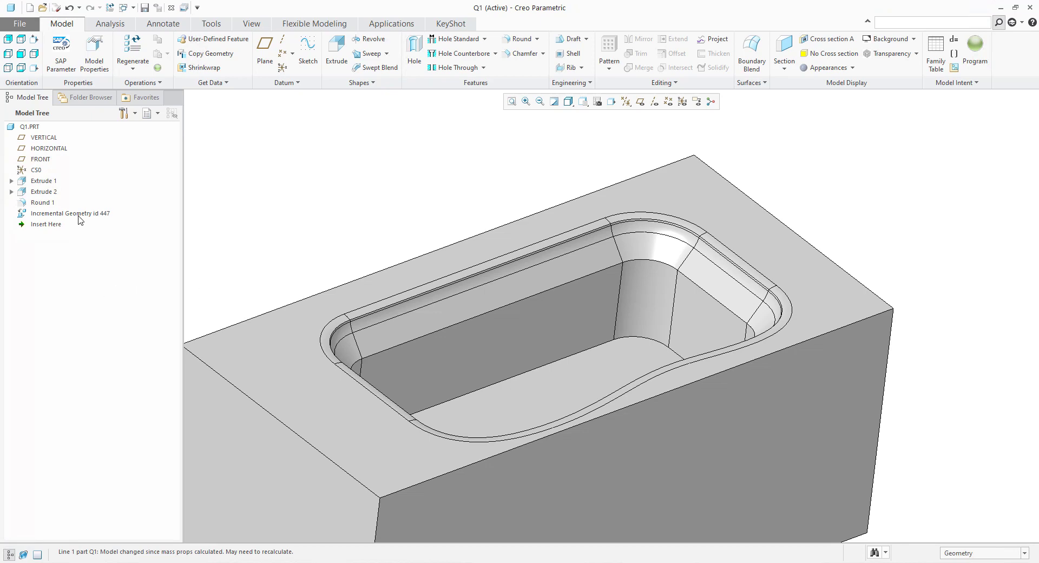
left_click(172, 8)
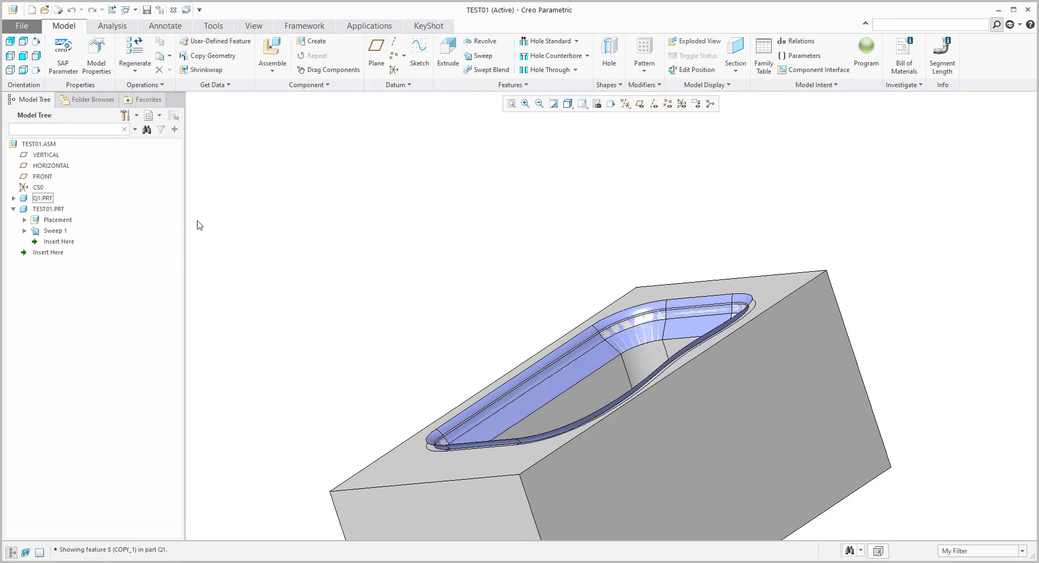
- Delete the TEST01.PRT part from the assembly
left_click(45, 209)
key("Delete")
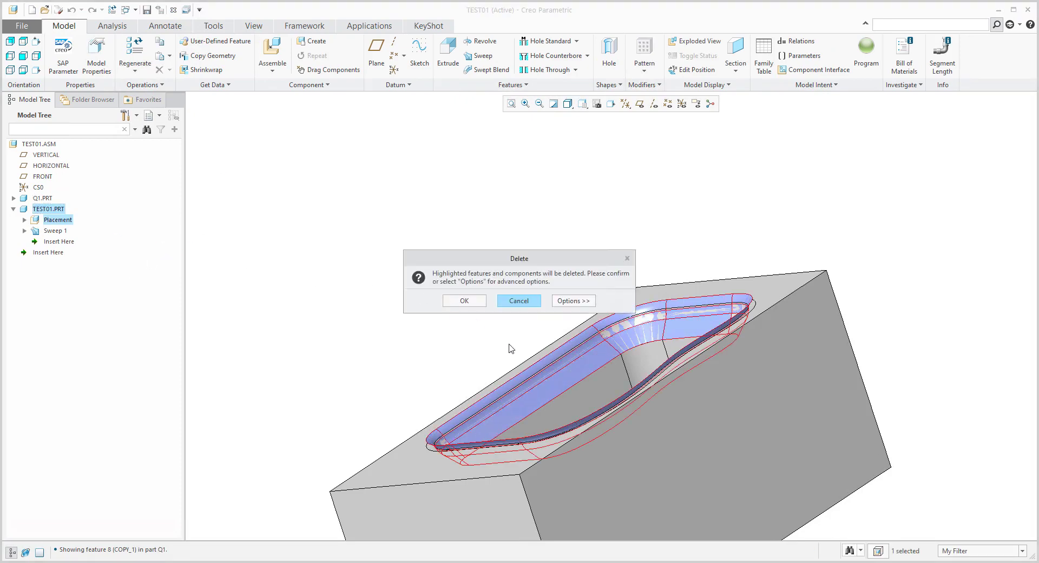
left_click(464, 301)
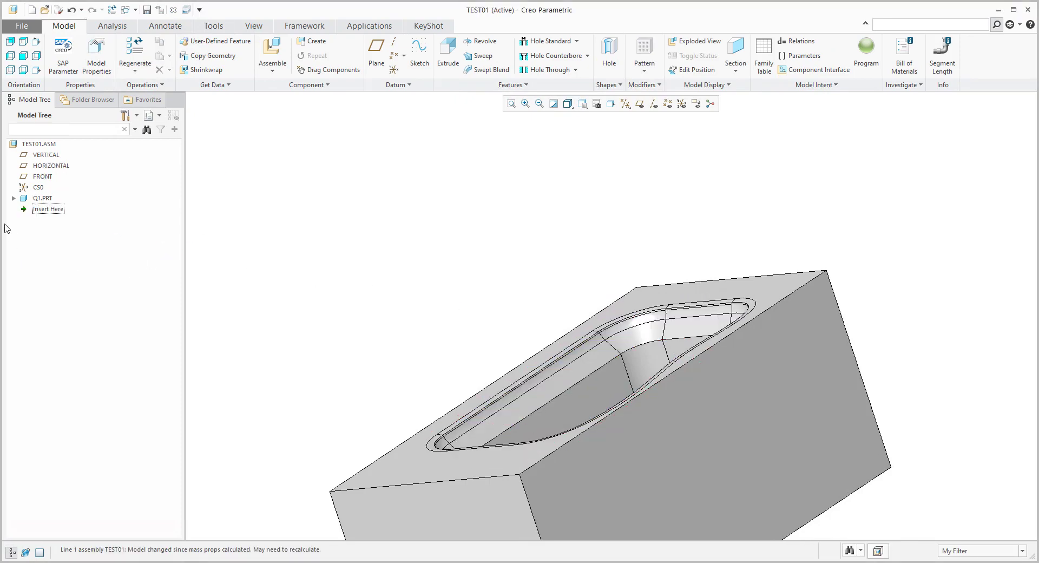
- Reopen Q1.PRT in its own window and select its Incremental Geometry id 447 feature
left_click(51, 199)
left_click(70, 165)
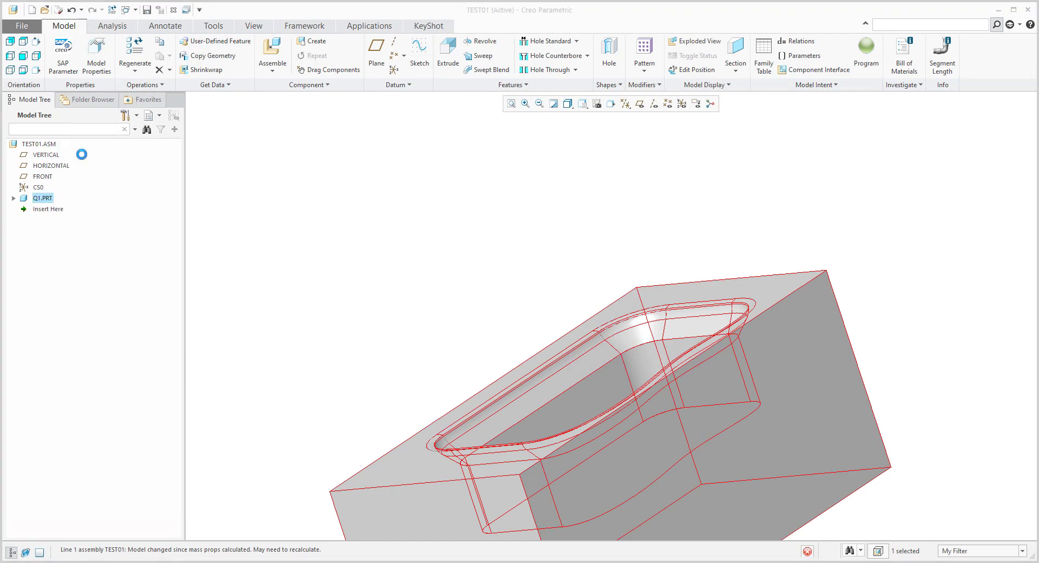
left_click(70, 214)
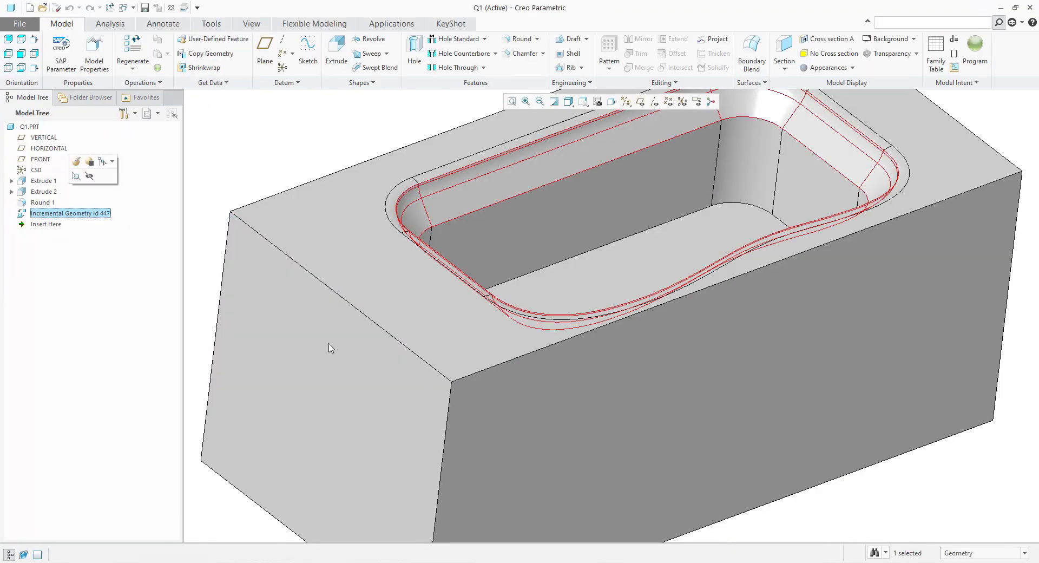
key("ctrl+d")
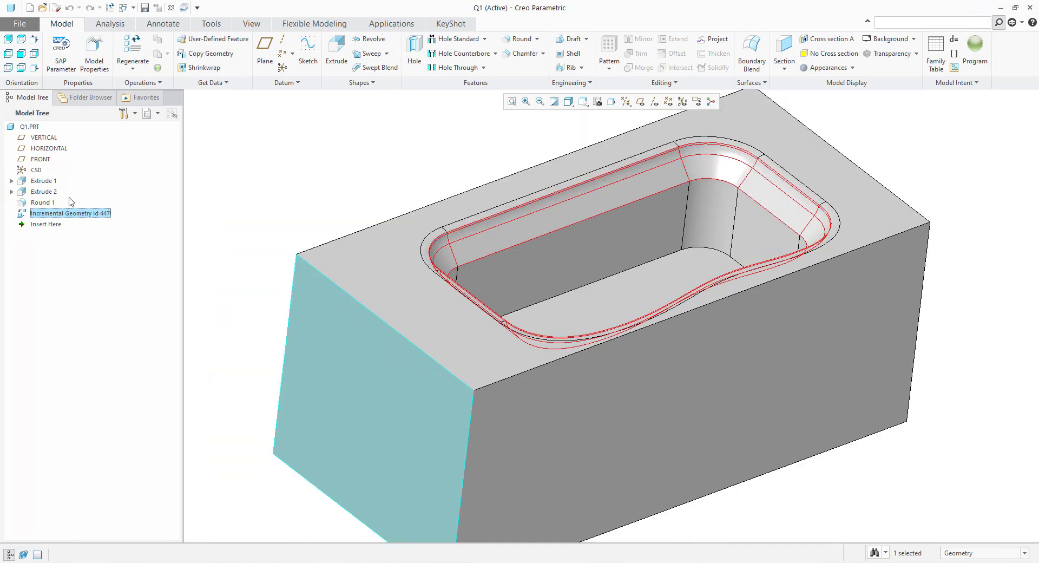
right_click(70, 216)
left_click(76, 181)
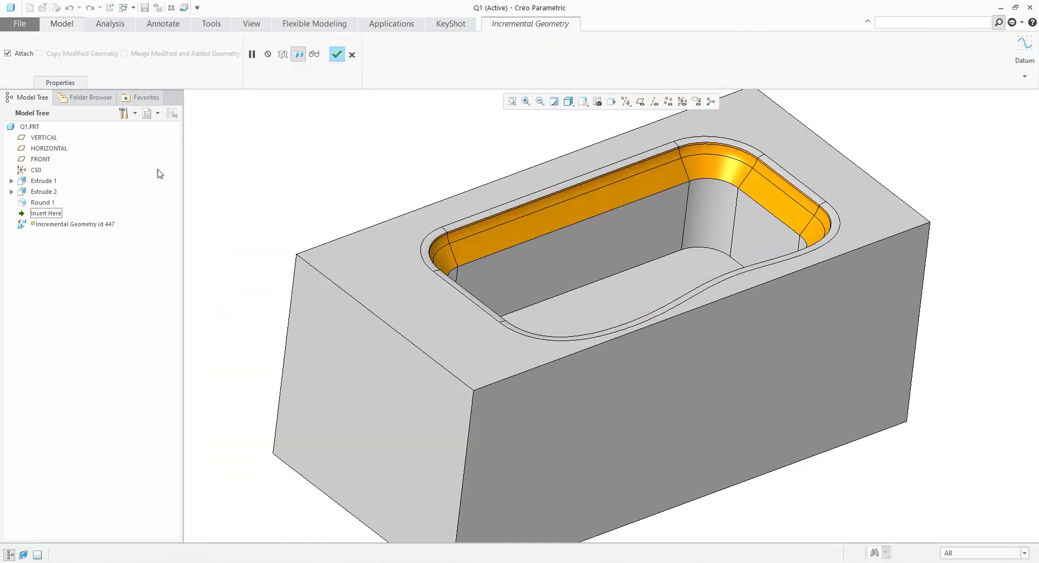
left_click(336, 55)
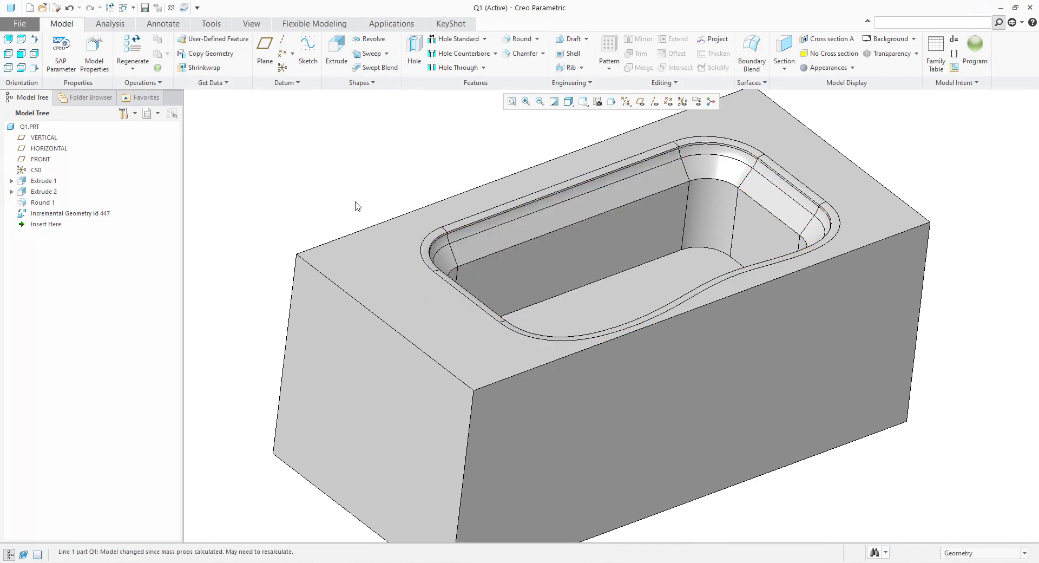